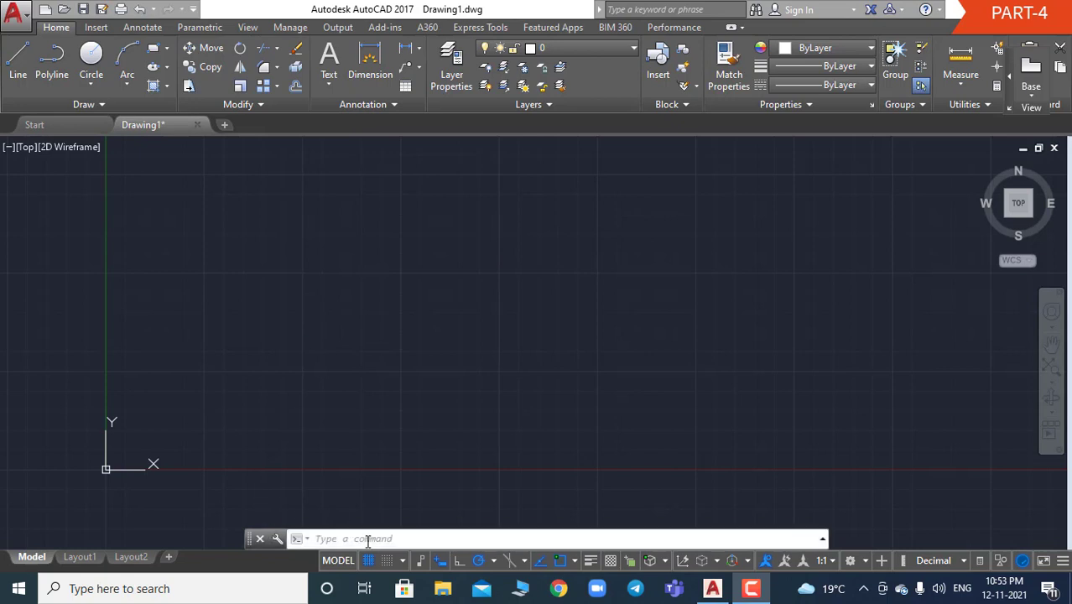
Start a LINE with its first corner at 100,100.
{"action": "type", "text": "L"}
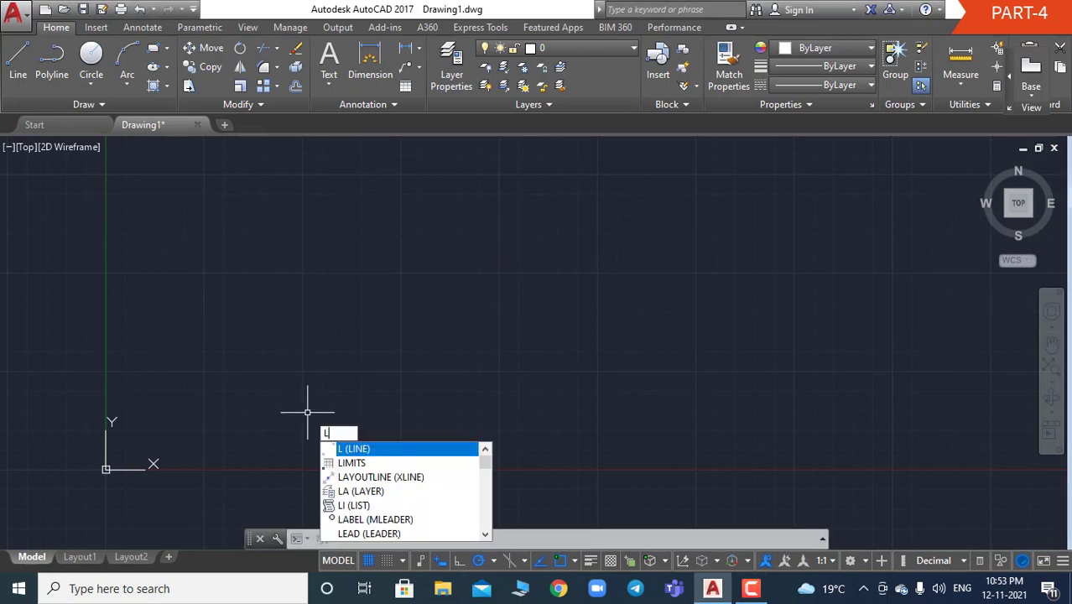
{"action": "key", "text": "Return"}
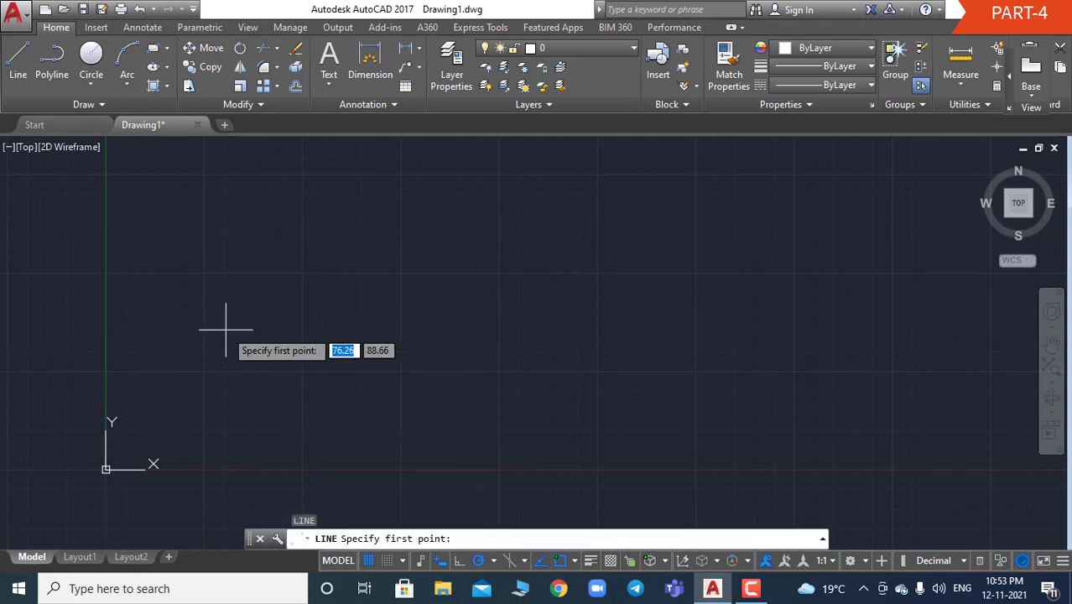
{"action": "type", "text": "10"}
{"action": "type", "text": "0"}
{"action": "key", "text": "Tab"}
{"action": "type", "text": "100"}
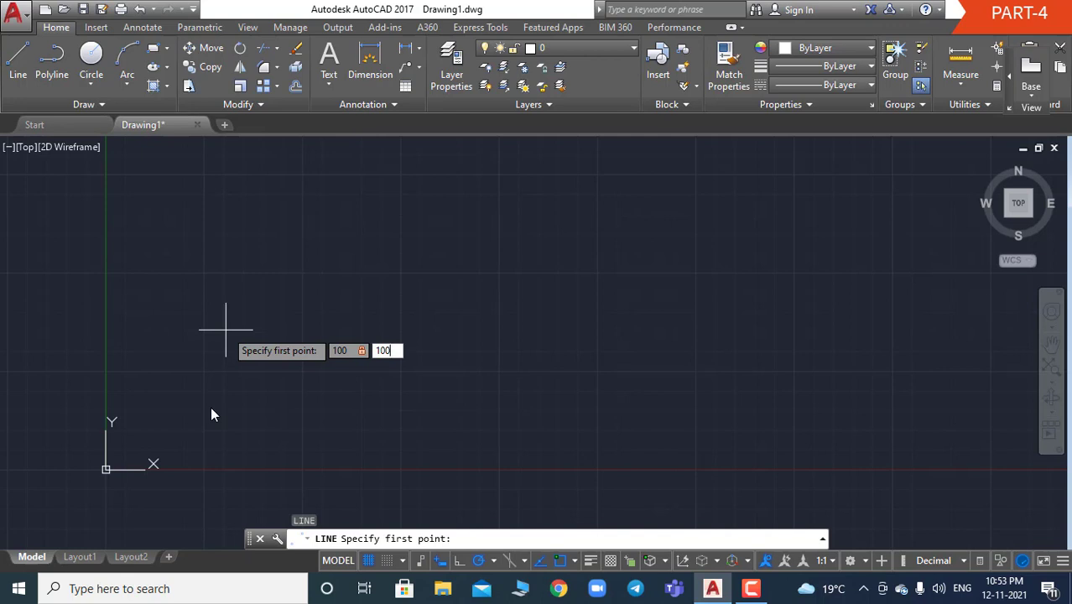
{"action": "key", "text": "Return"}
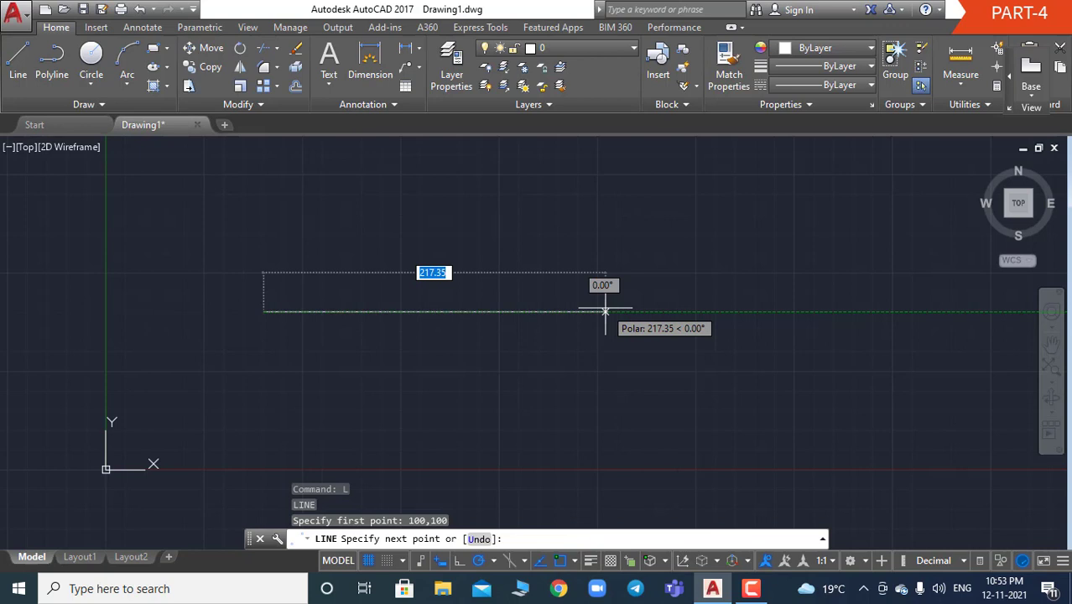
Draw edges of 200, 50, 200 and 50 to close the rectangle, then end the command.
{"action": "type", "text": "200"}
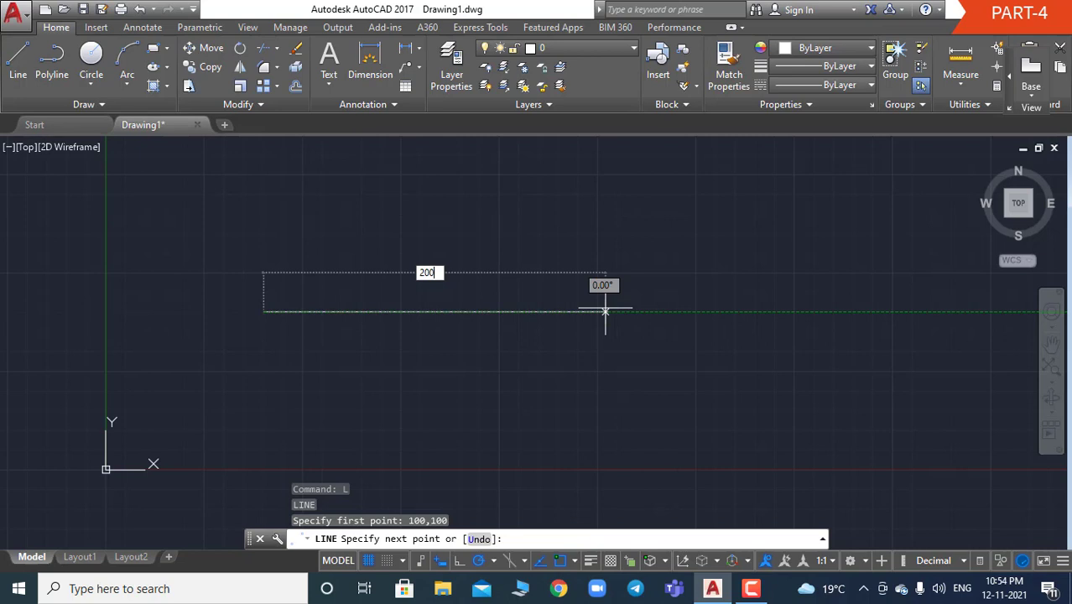
{"action": "key", "text": "Return"}
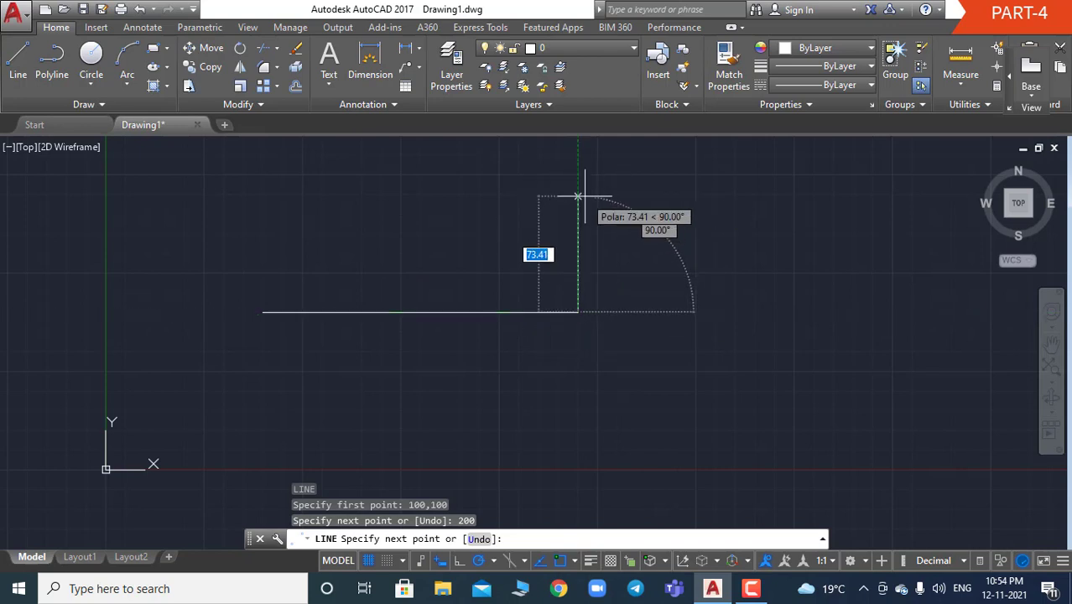
{"action": "type", "text": "50"}
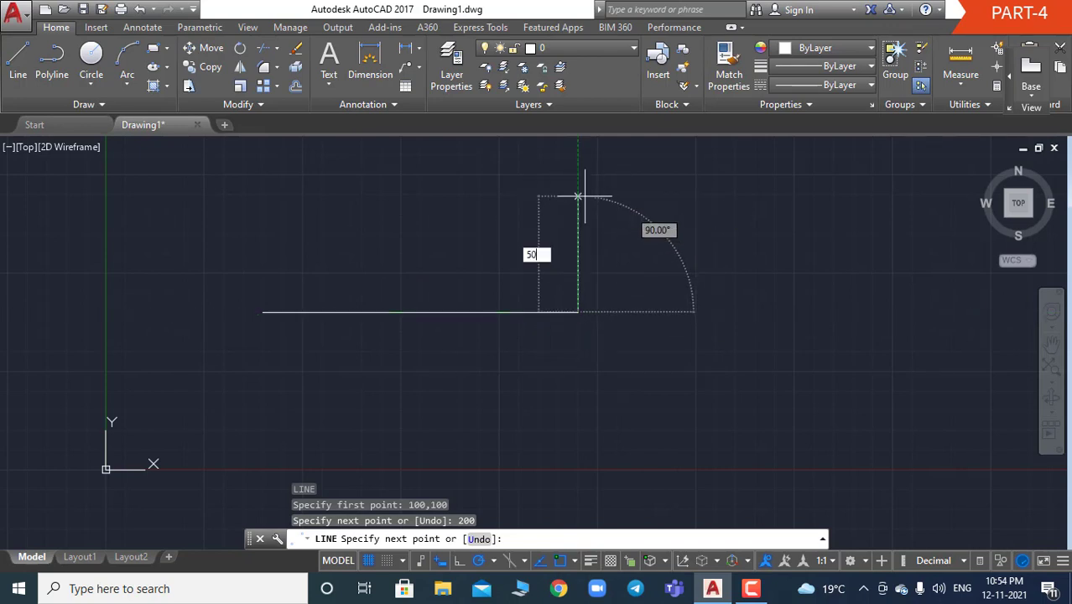
{"action": "key", "text": "Return"}
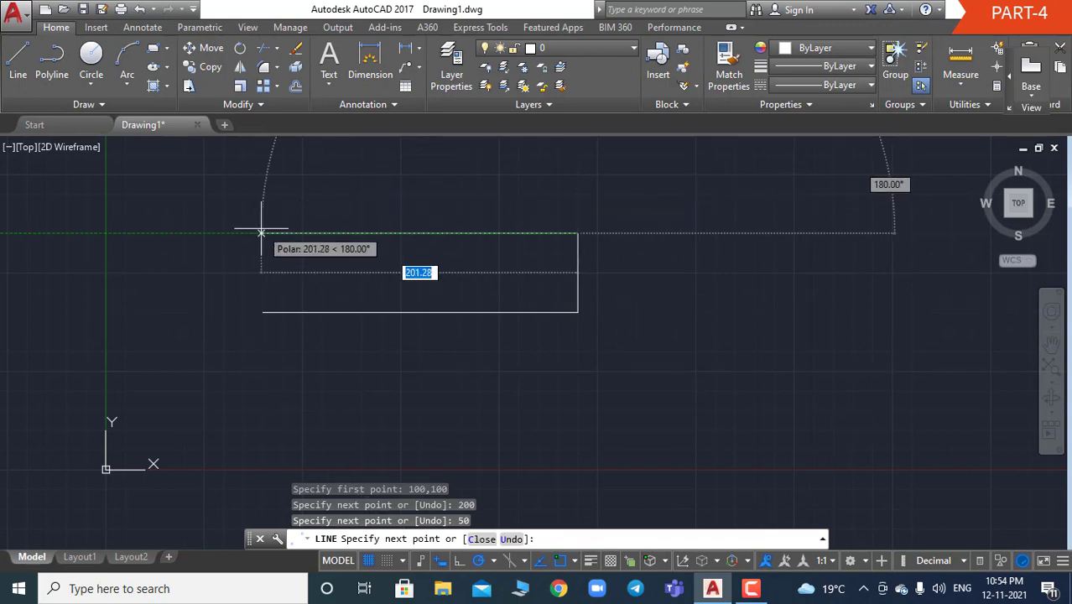
{"action": "type", "text": "200"}
{"action": "key", "text": "Return"}
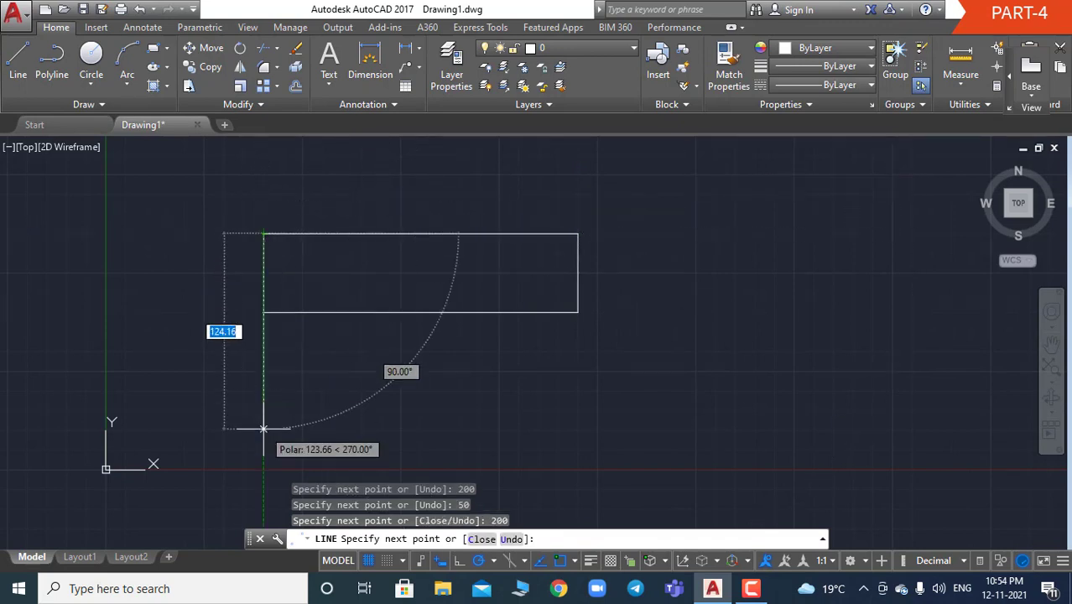
{"action": "type", "text": "50"}
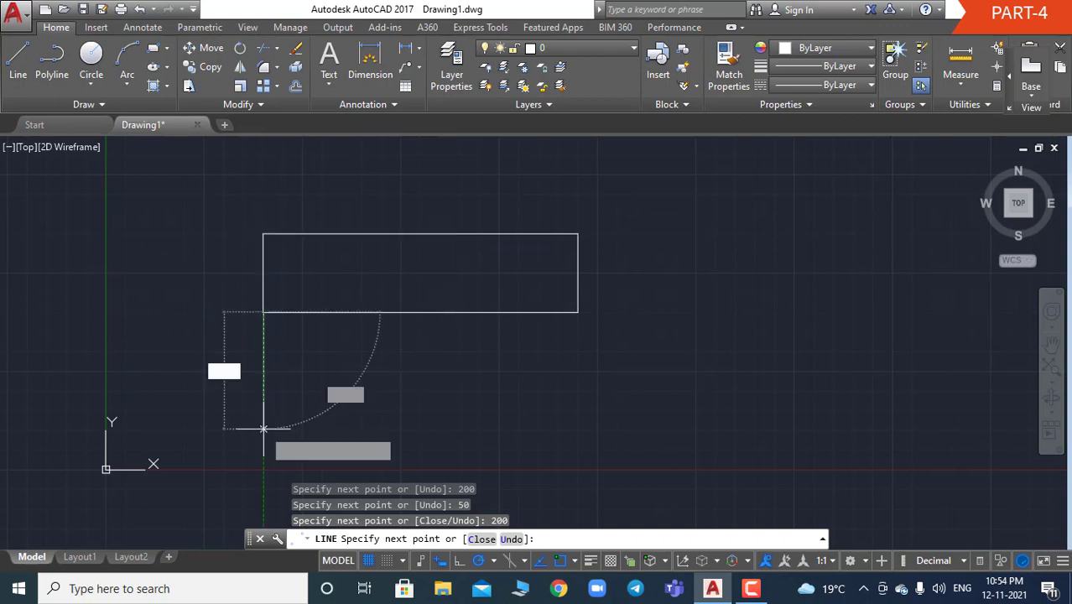
{"action": "key", "text": "Return"}
{"action": "key", "text": "Escape"}
{"action": "key", "text": "Escape"}
{"action": "key", "text": "Escape"}
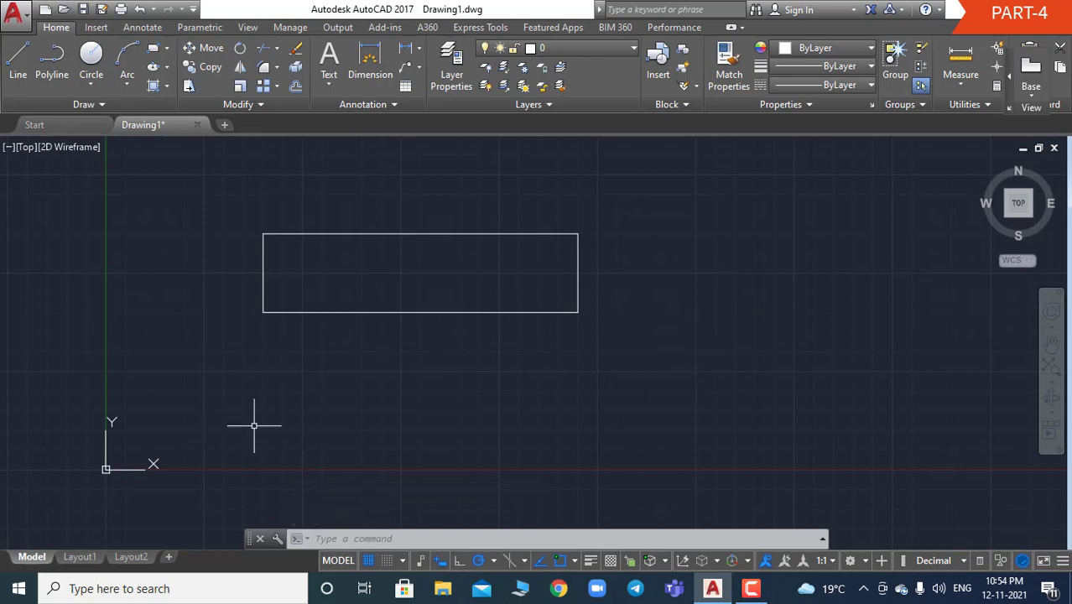
{"action": "left_click", "coordinate": [282, 313]}
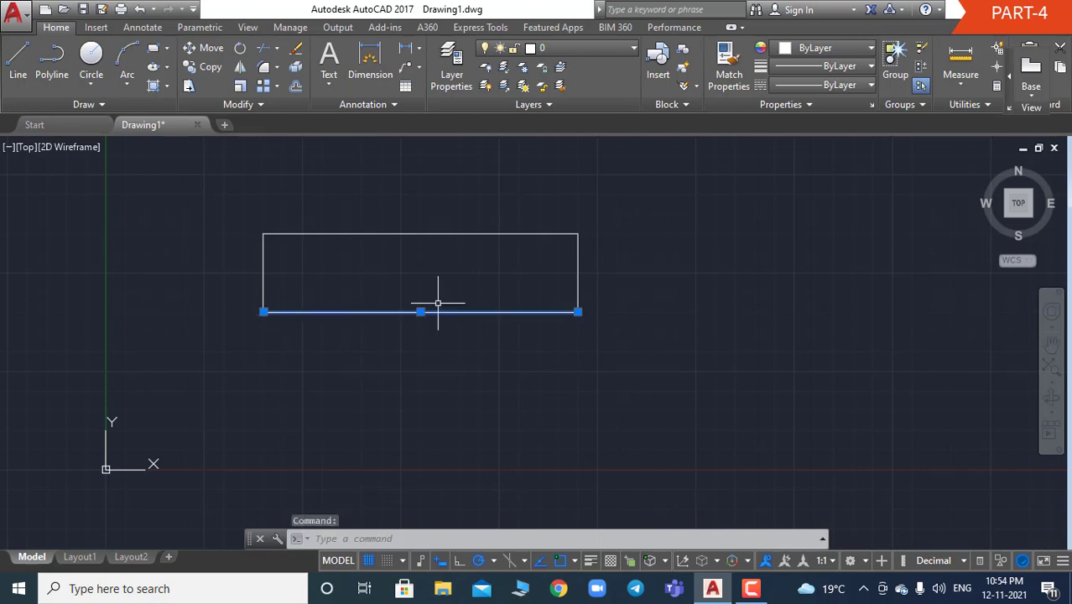
{"action": "left_click", "coordinate": [578, 243]}
{"action": "left_click", "coordinate": [528, 235]}
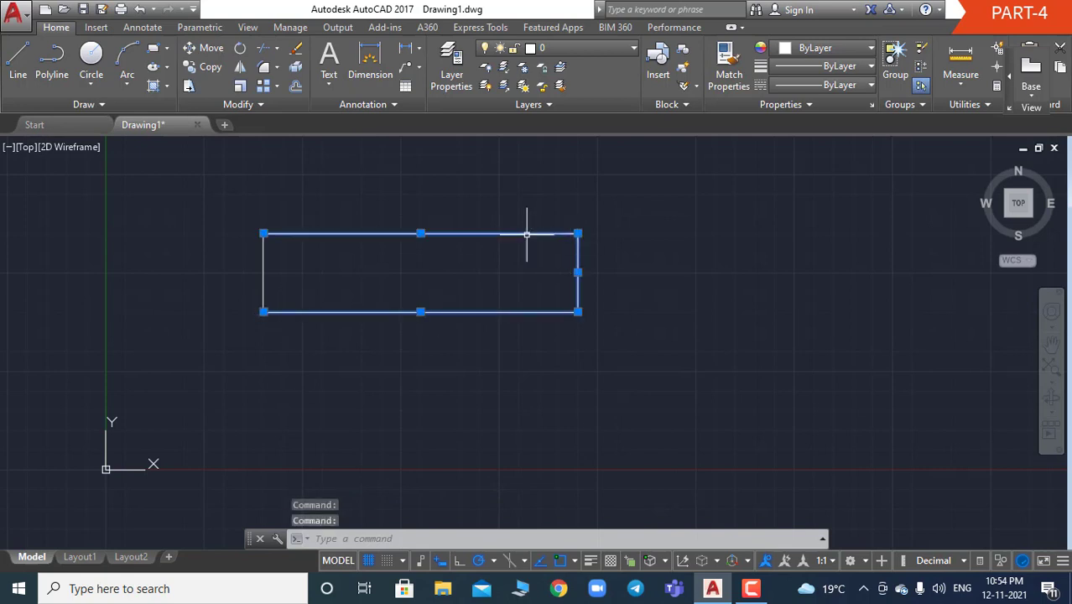
{"action": "left_click", "coordinate": [263, 249]}
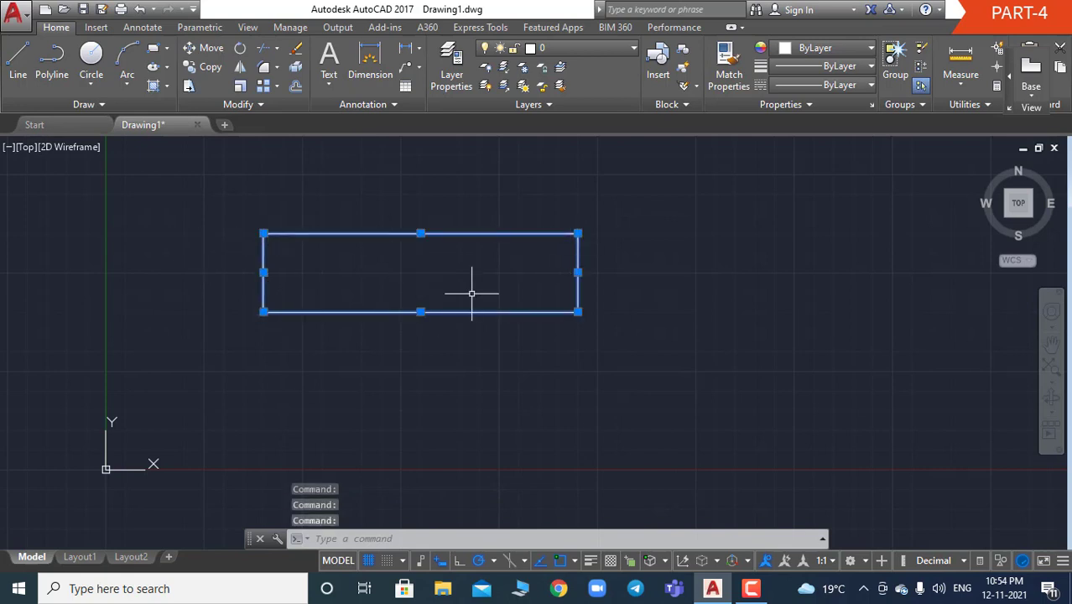
{"action": "key", "text": "Escape"}
{"action": "key", "text": "Escape"}
{"action": "key", "text": "Escape"}
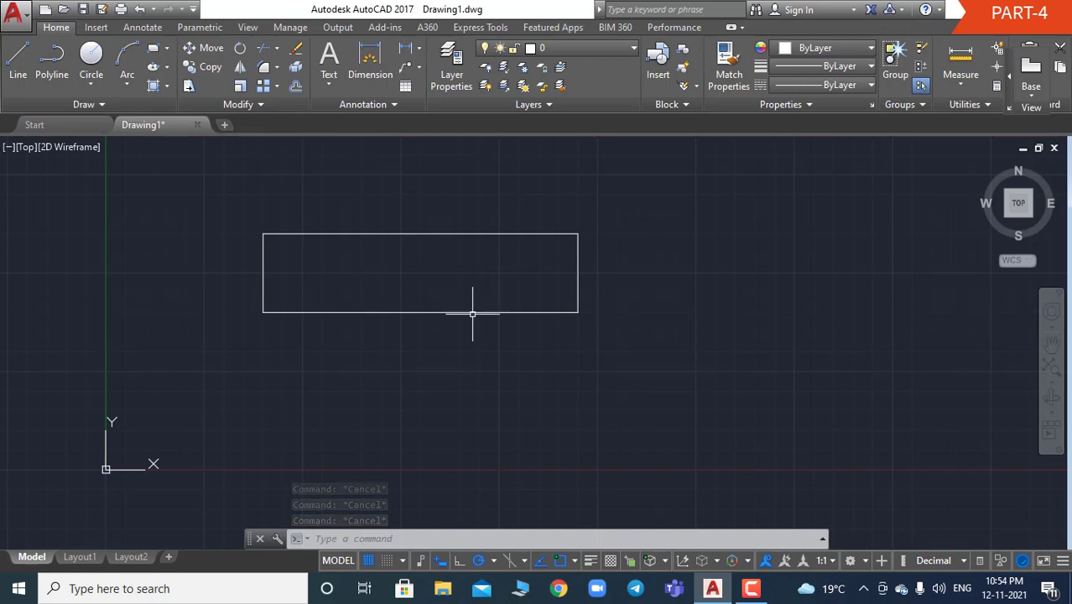
{"action": "left_click", "coordinate": [472, 314]}
{"action": "left_click", "coordinate": [578, 279]}
{"action": "left_click", "coordinate": [548, 232]}
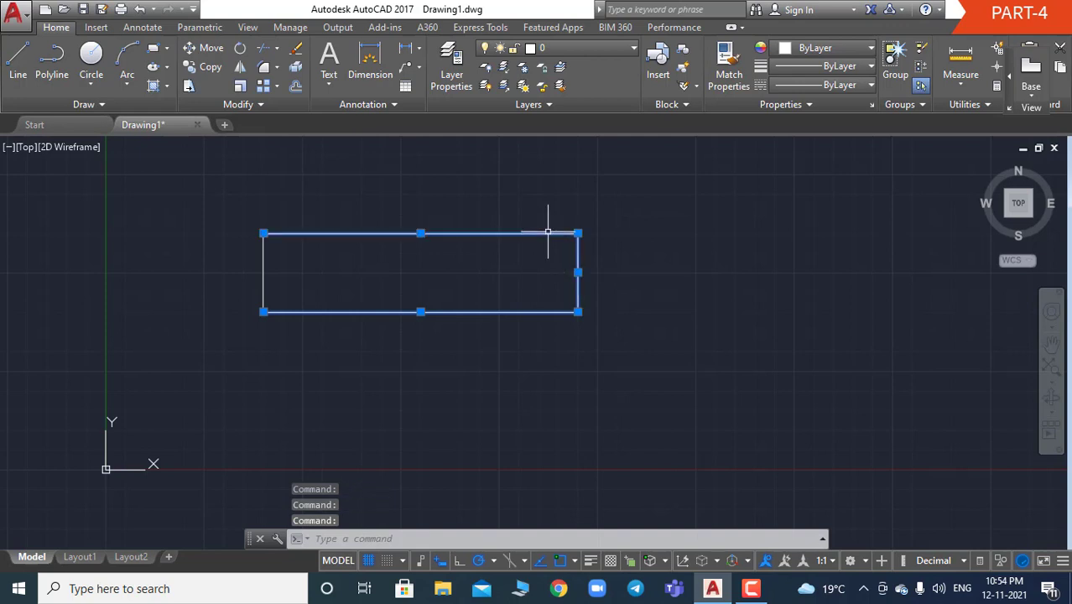
{"action": "left_click", "coordinate": [263, 263]}
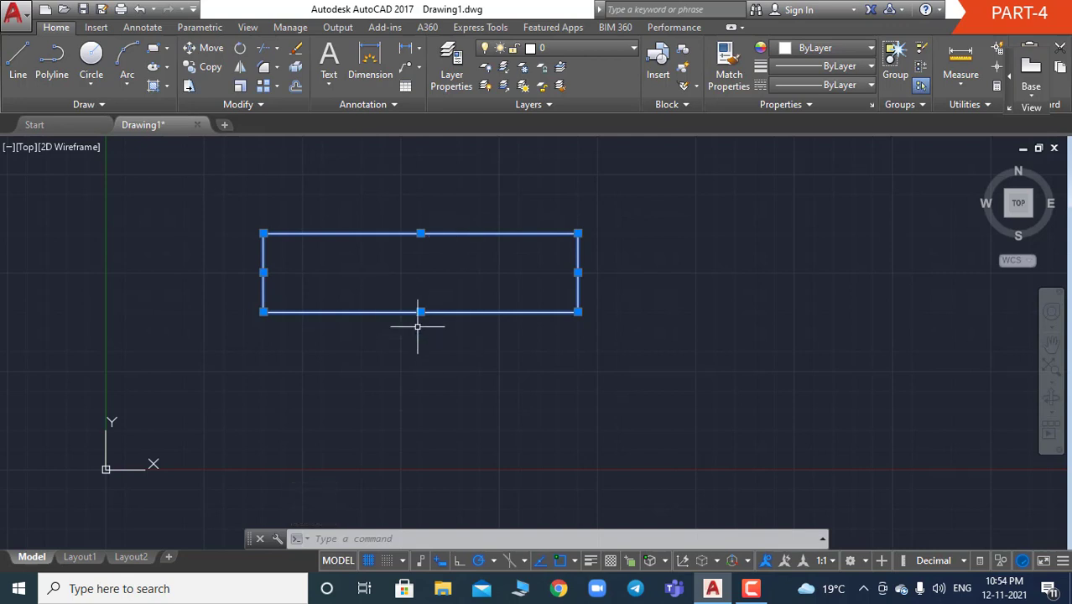
{"action": "key", "text": "Escape"}
{"action": "key", "text": "Escape"}
{"action": "key", "text": "Escape"}
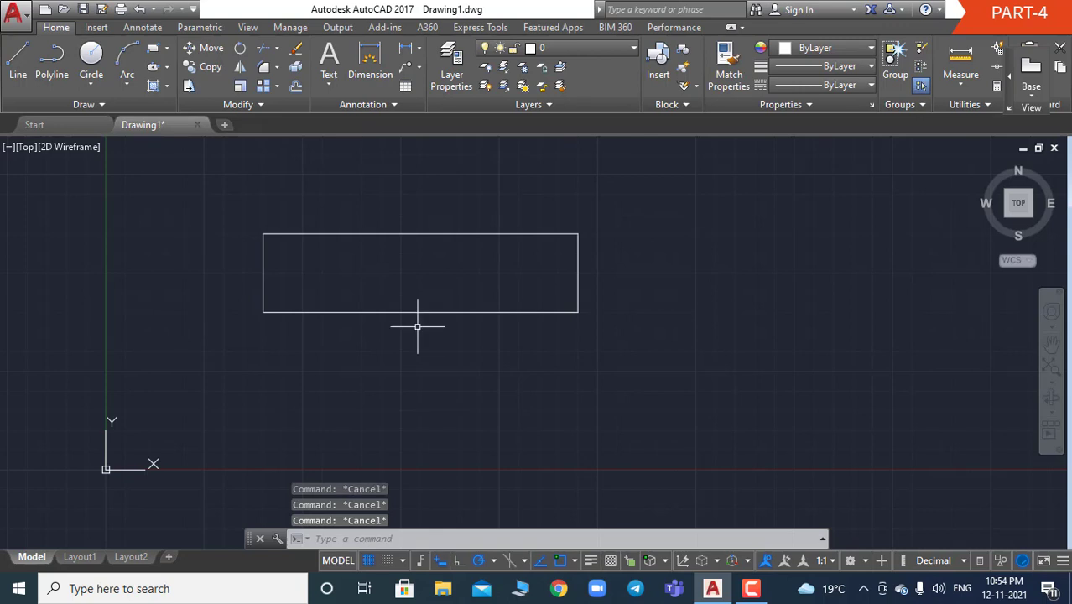
{"action": "key", "text": "Escape"}
Start a polyline at 100.00,100, then cancel it.
{"action": "type", "text": "P"}
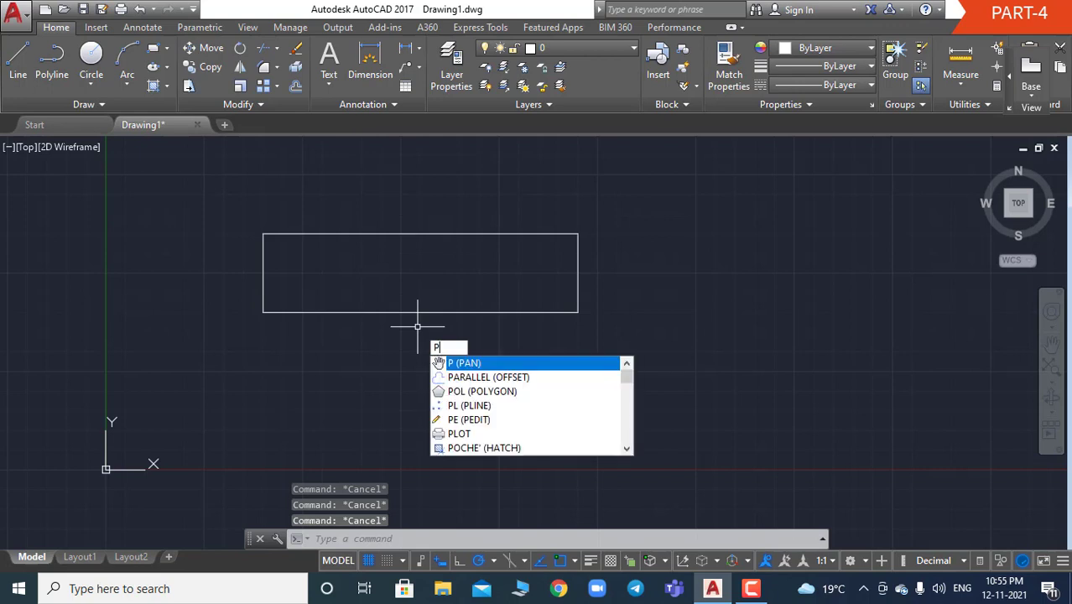
{"action": "type", "text": "LINE"}
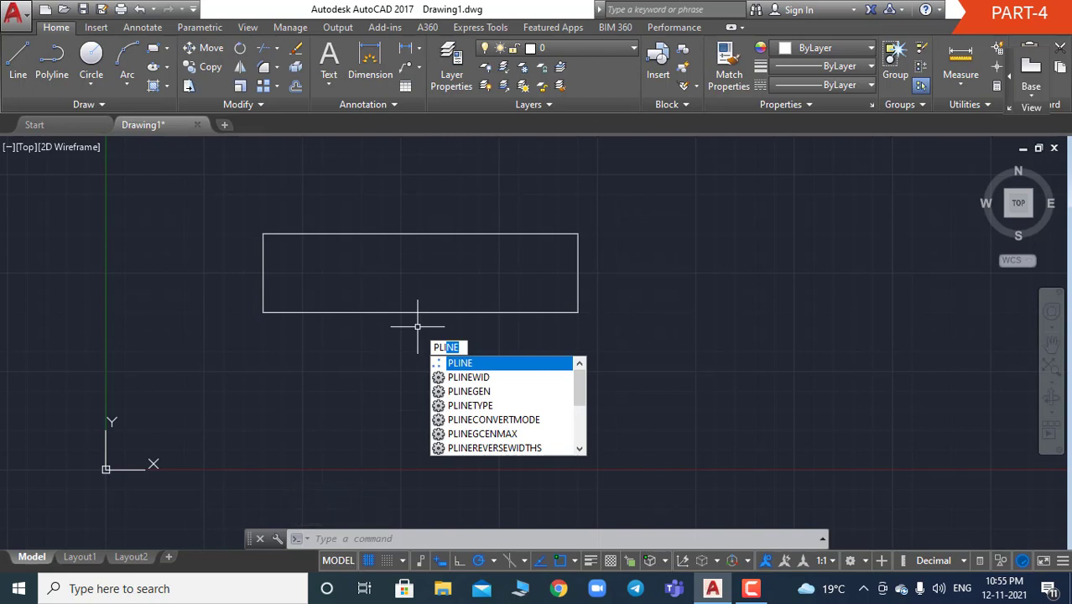
{"action": "key", "text": "Return"}
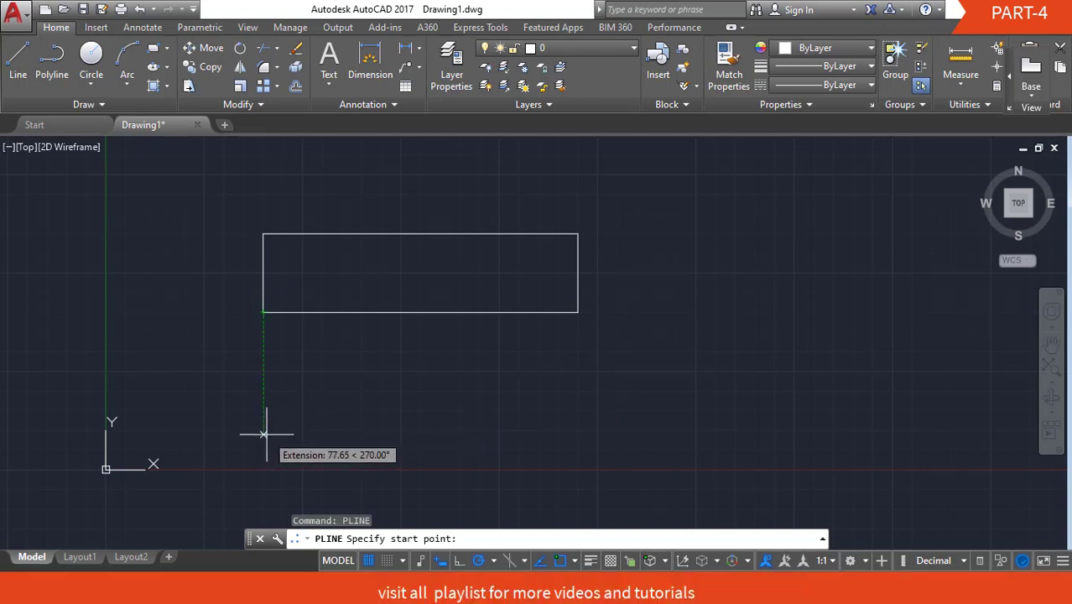
{"action": "type", "text": "10"}
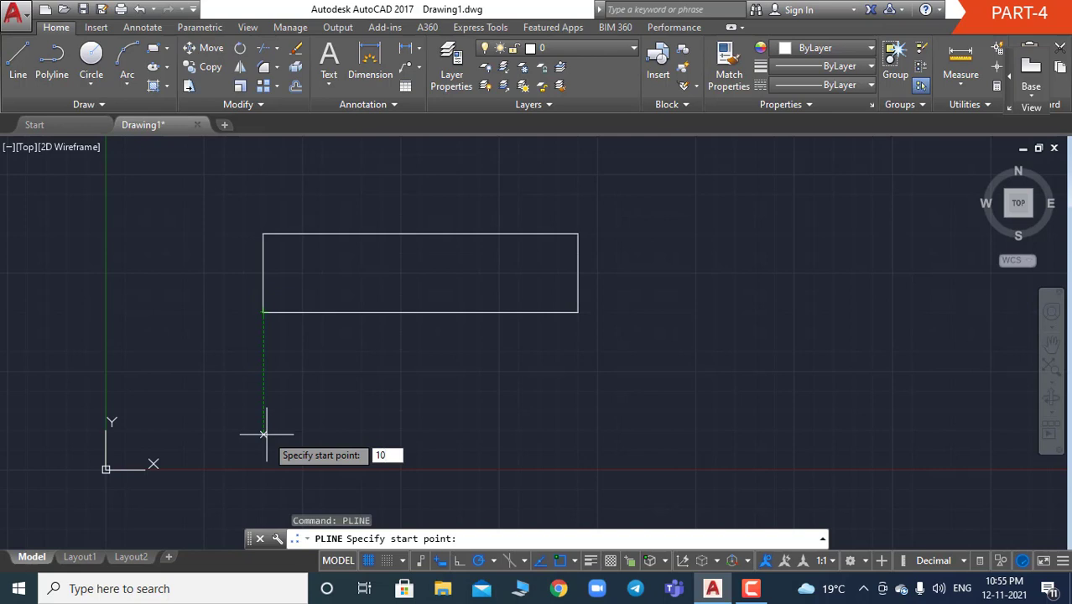
{"action": "type", "text": "0.00,100"}
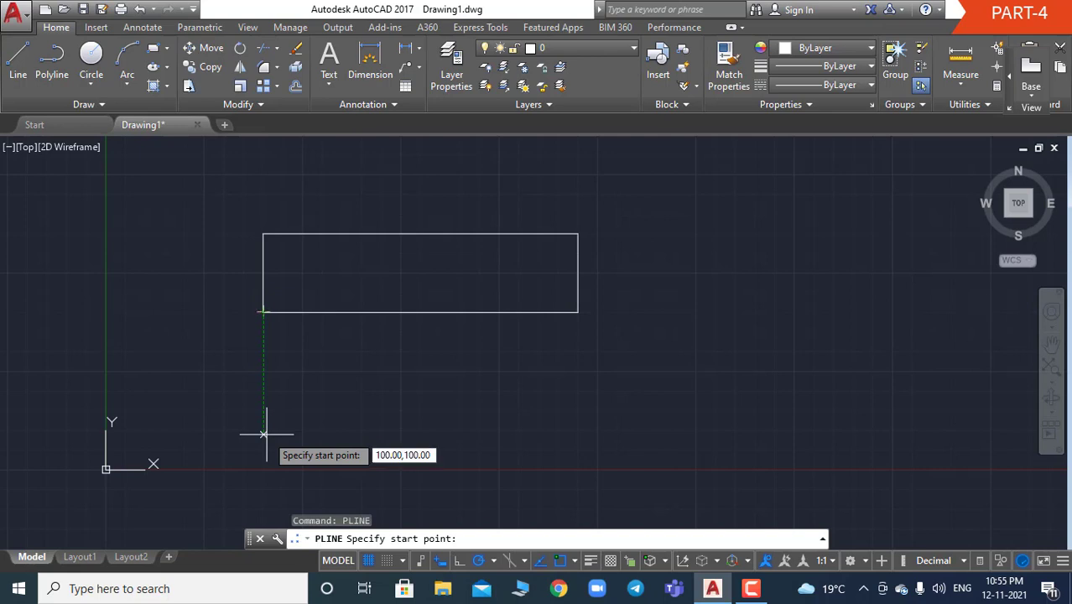
{"action": "key", "text": "Escape"}
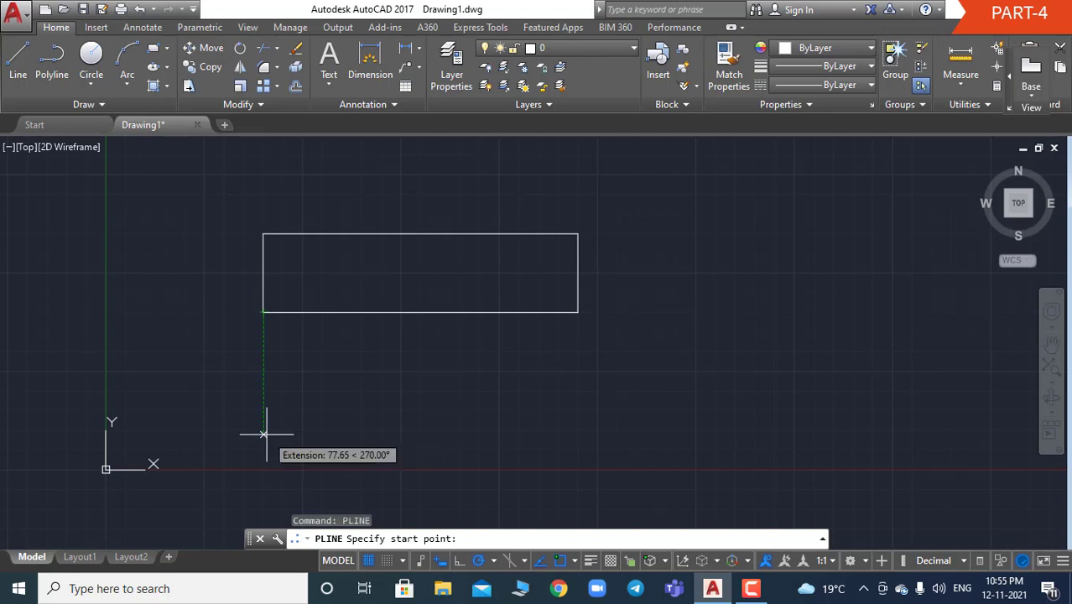
{"action": "key", "text": "Escape"}
{"action": "key", "text": "Escape"}
{"action": "key", "text": "Escape"}
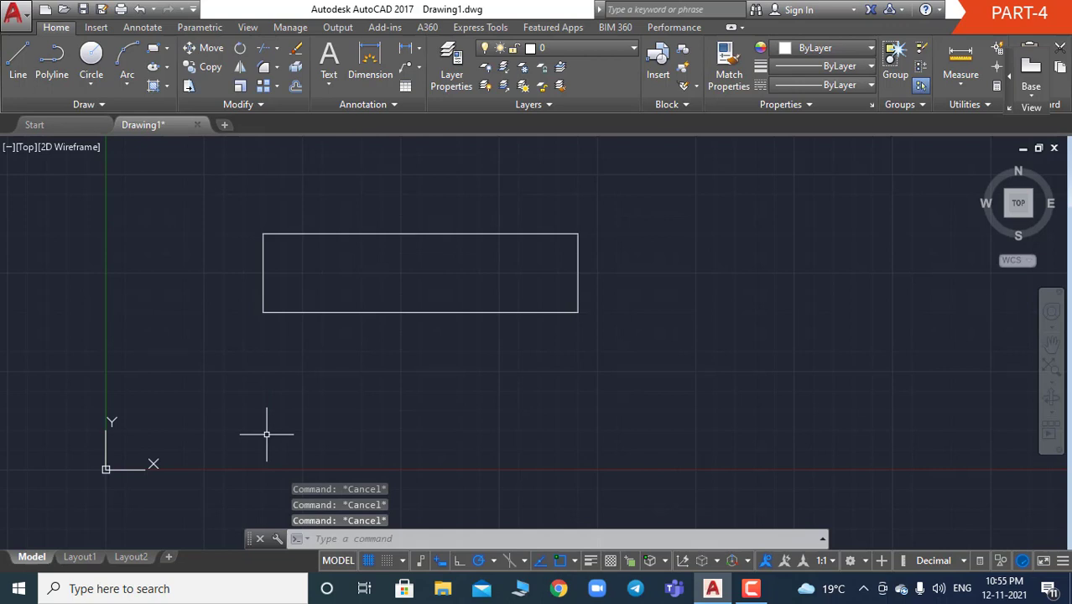
Draw a PLINE from 10,10 with sides of 300, 50, 300 and 50.
{"action": "type", "text": "PLINE Specify start point:"}
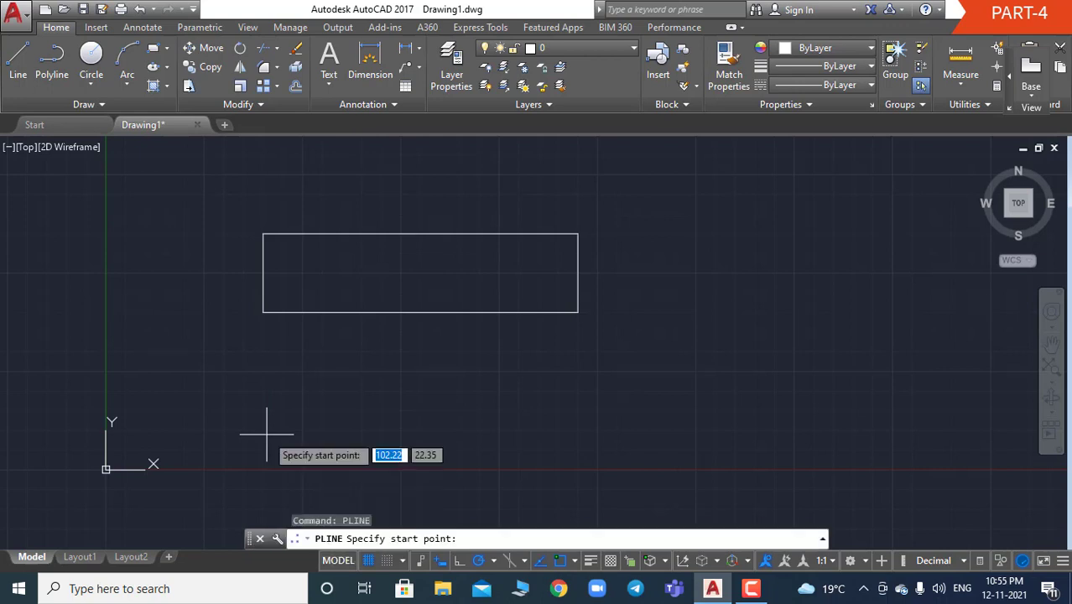
{"action": "type", "text": "10"}
{"action": "key", "text": "Tab"}
{"action": "type", "text": "10"}
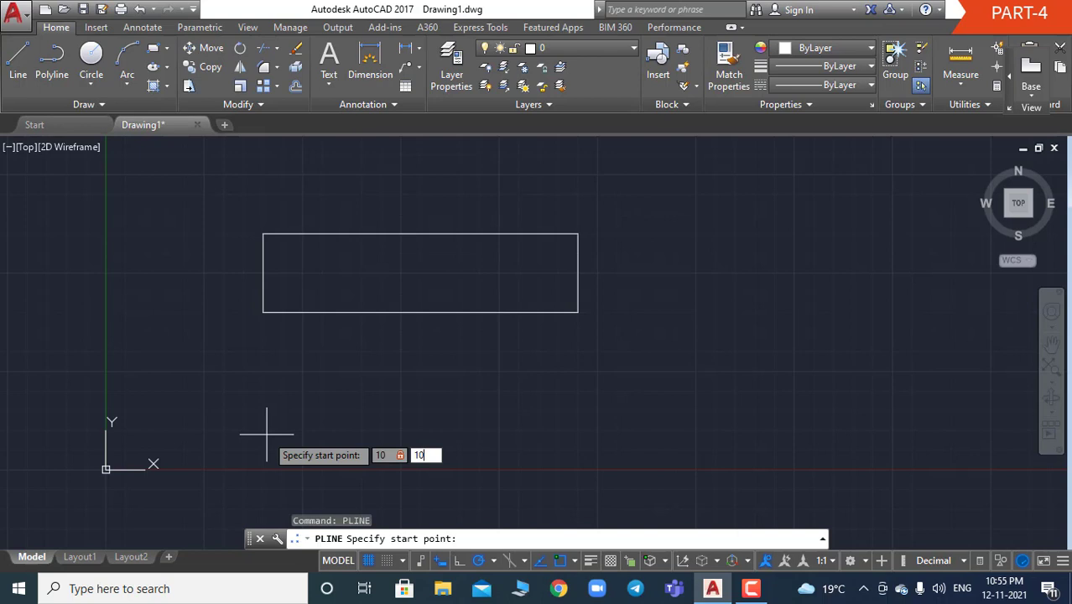
{"action": "key", "text": "Return"}
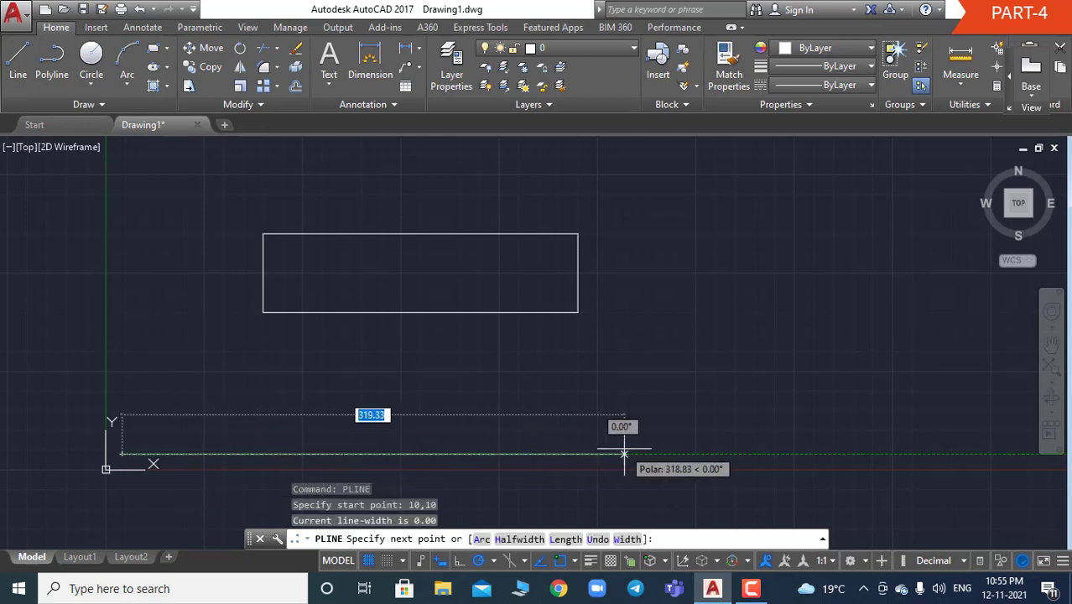
{"action": "type", "text": "300"}
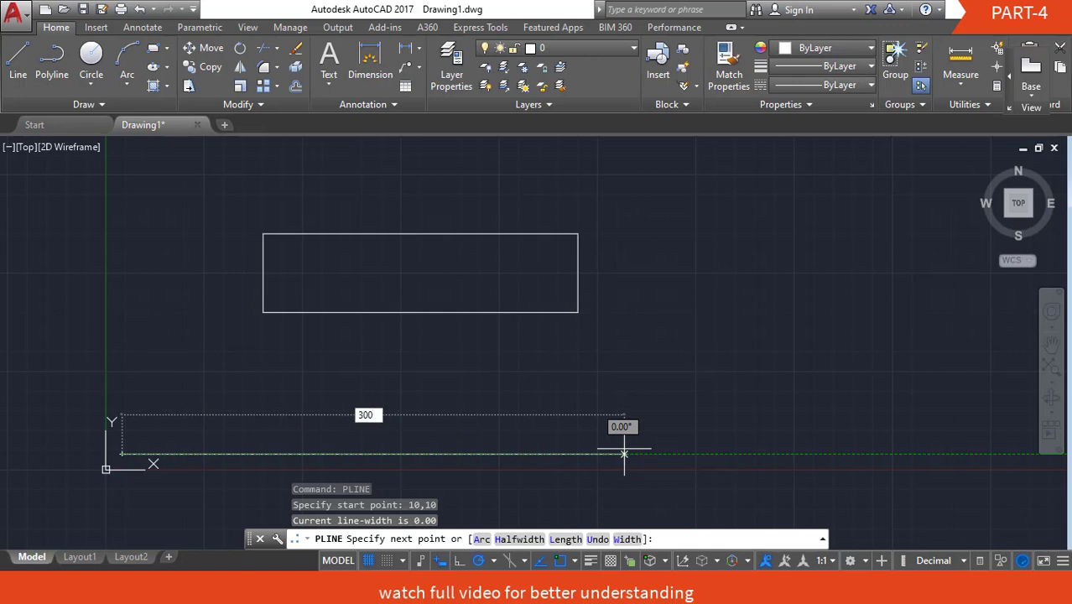
{"action": "key", "text": "Return"}
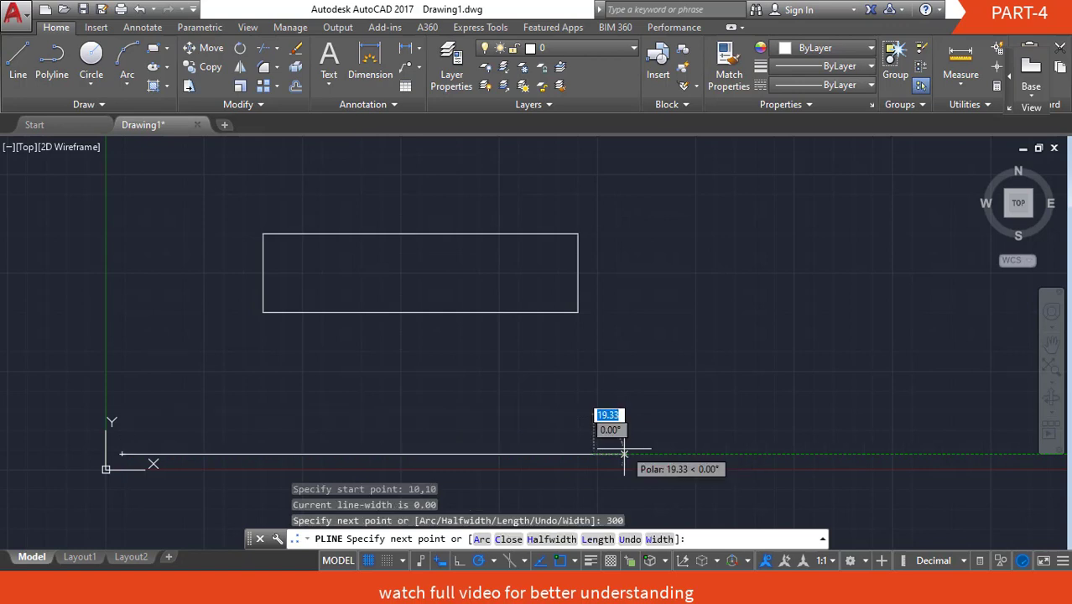
{"action": "type", "text": "50"}
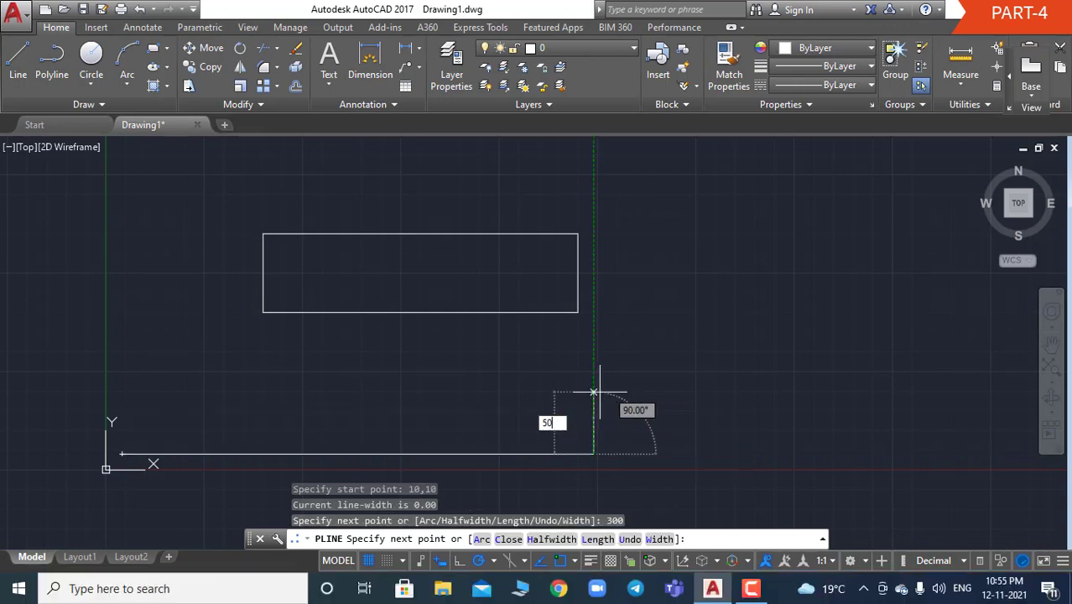
{"action": "key", "text": "Return"}
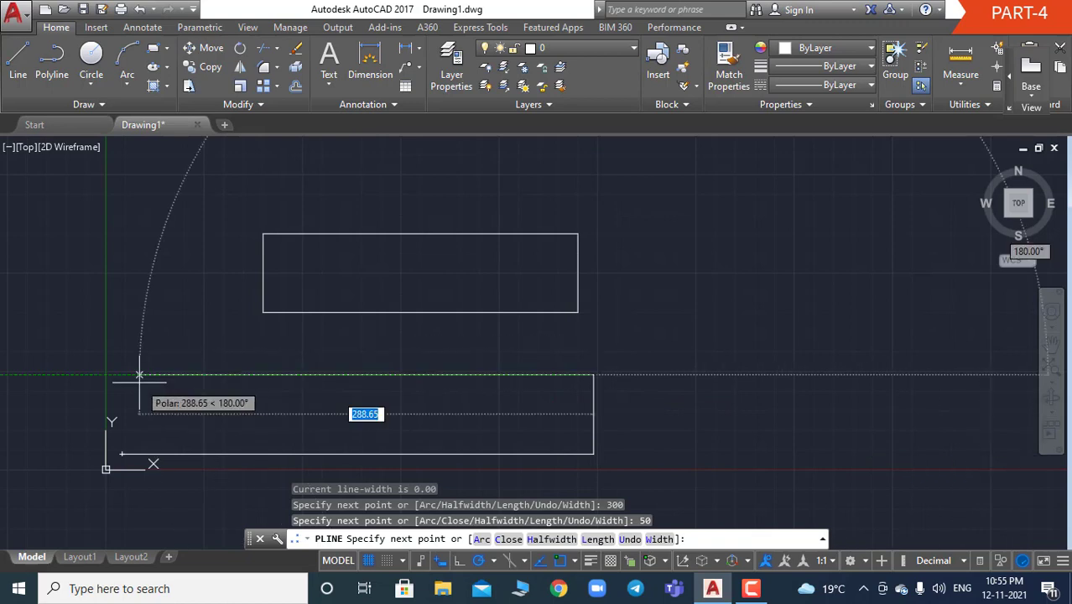
{"action": "type", "text": "300"}
{"action": "key", "text": "Return"}
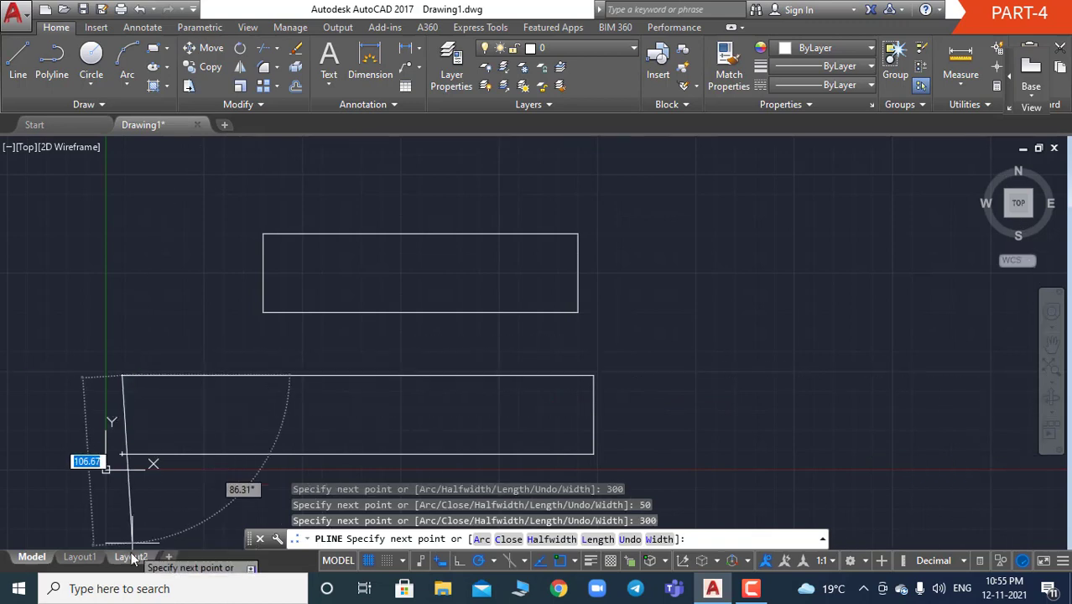
{"action": "type", "text": "50"}
{"action": "key", "text": "Return"}
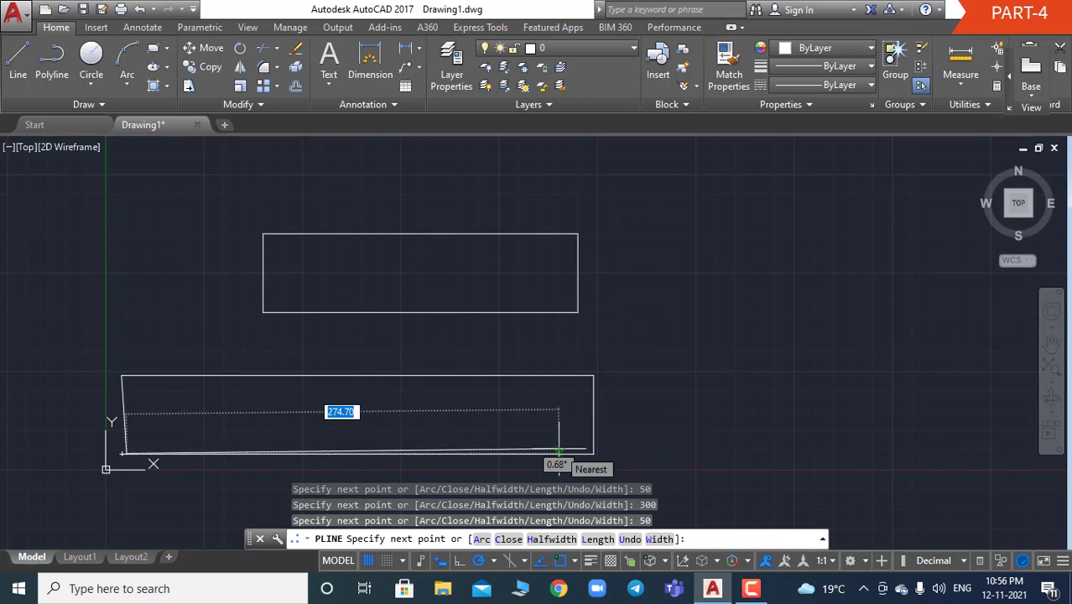
Undo the last polyline side, redraw the 50-unit closing side, and finish.
{"action": "key", "text": "ctrl+z"}
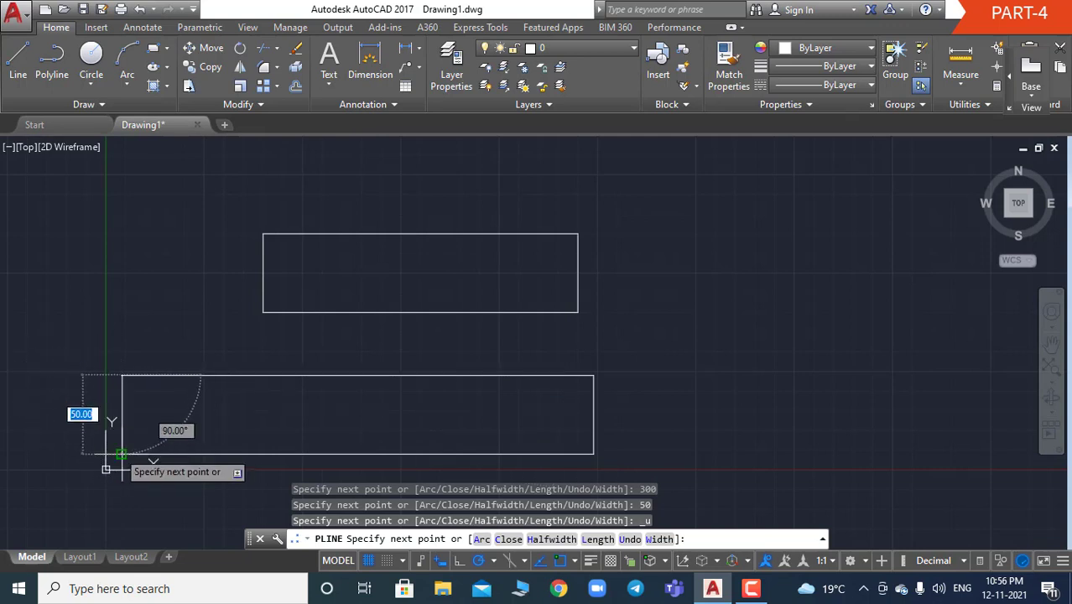
{"action": "type", "text": "50"}
{"action": "key", "text": "Return"}
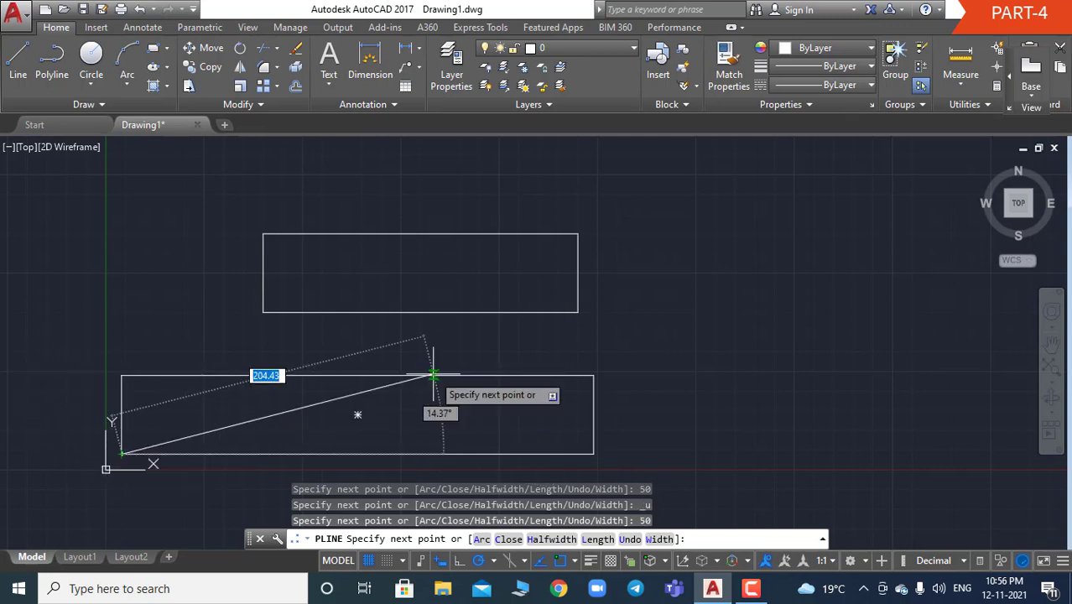
{"action": "key", "text": "Escape"}
{"action": "key", "text": "Escape"}
{"action": "key", "text": "Escape"}
{"action": "key", "text": "Escape"}
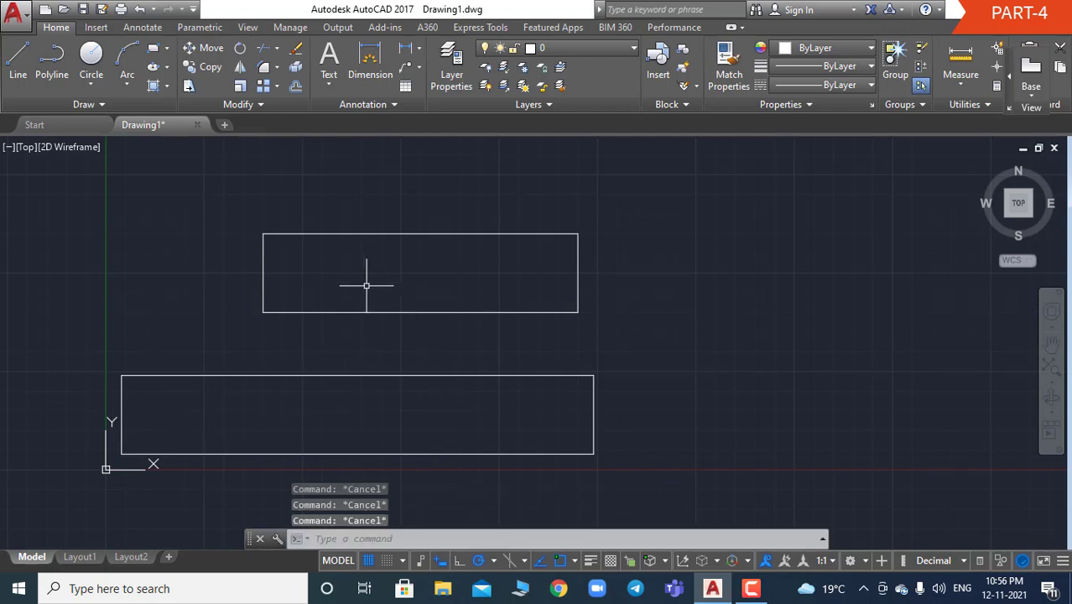
{"action": "left_click", "coordinate": [327, 312]}
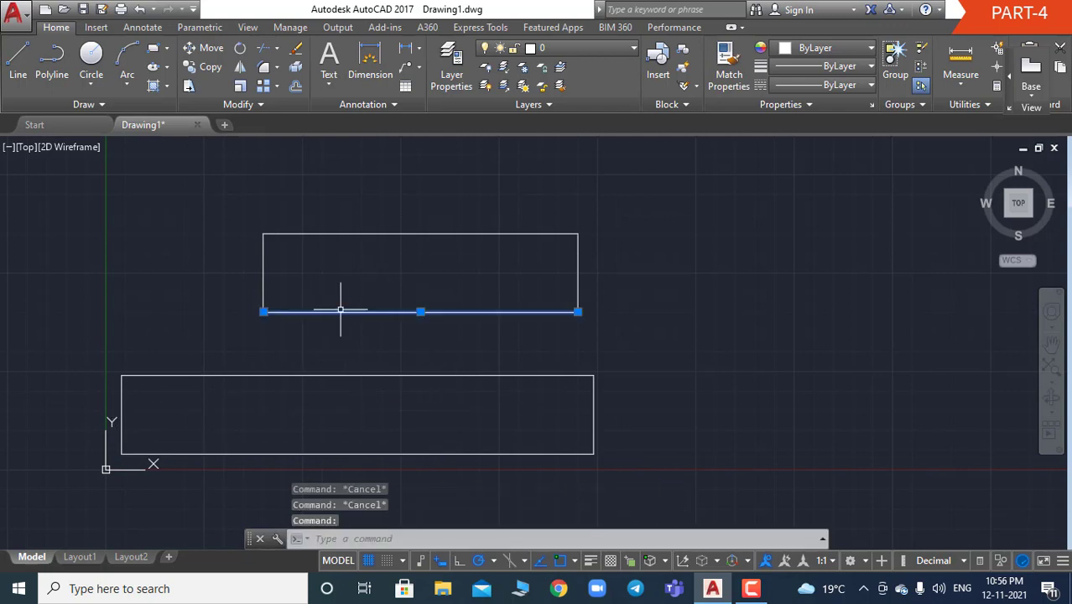
{"action": "left_click", "coordinate": [578, 260]}
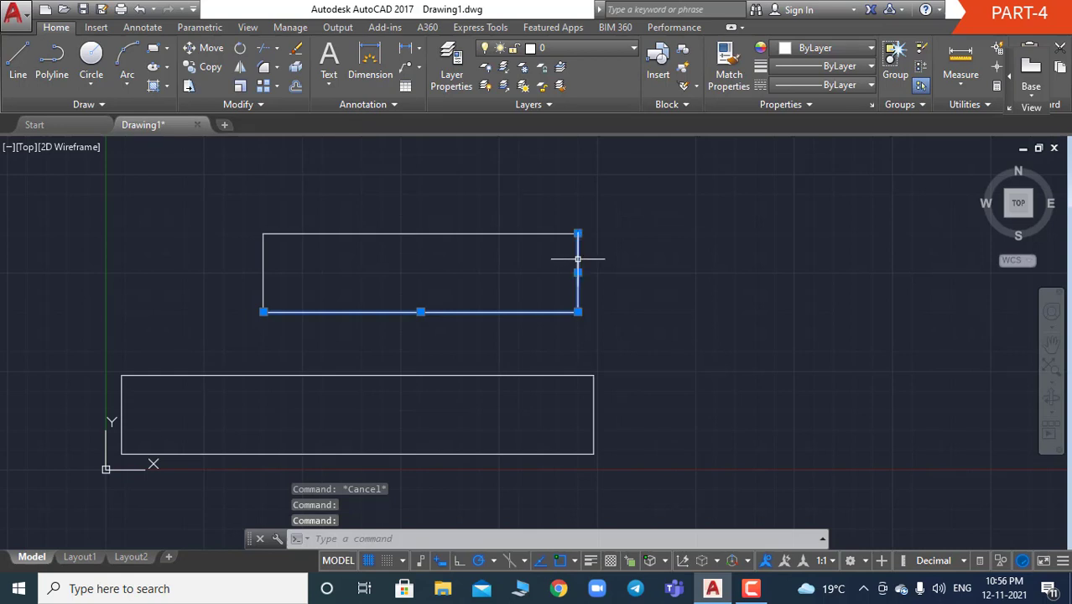
{"action": "left_click", "coordinate": [508, 233]}
{"action": "left_click", "coordinate": [262, 268]}
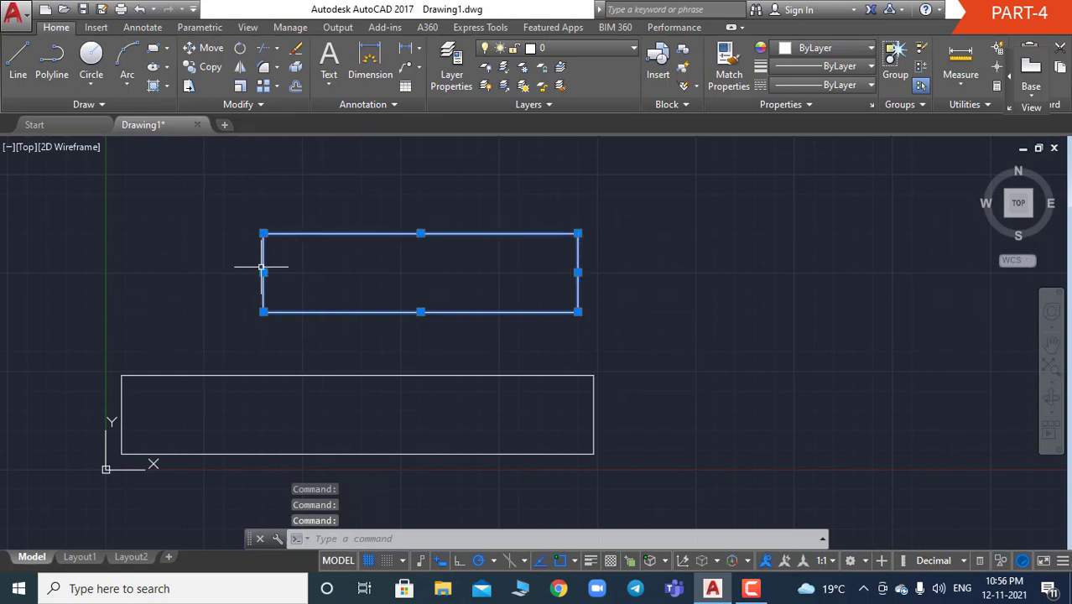
{"action": "key", "text": "Escape"}
{"action": "key", "text": "Escape"}
{"action": "key", "text": "Escape"}
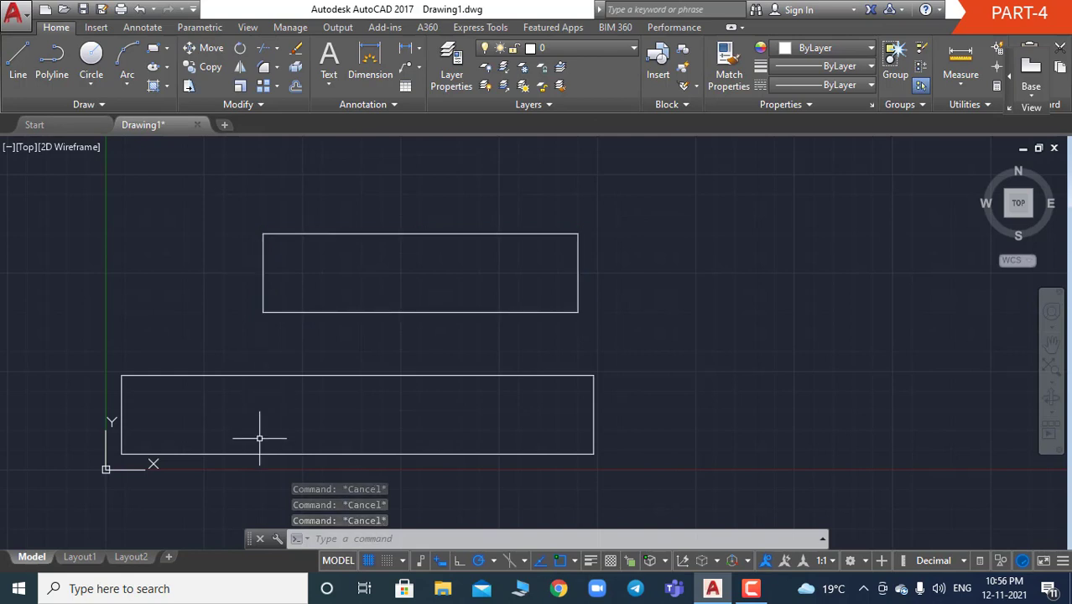
{"action": "left_click", "coordinate": [260, 454]}
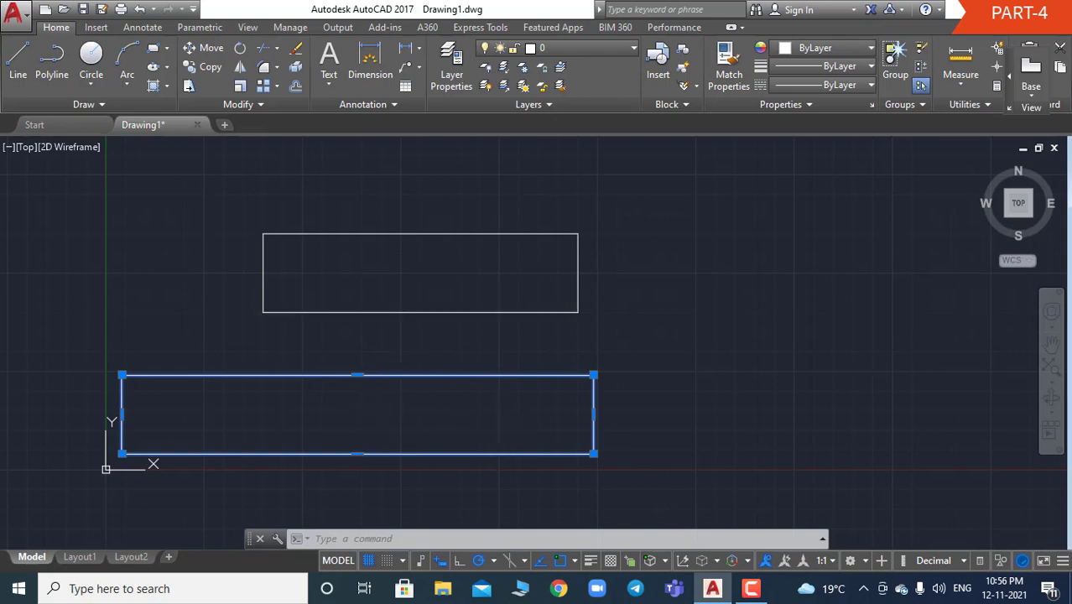
{"action": "left_click", "coordinate": [496, 312]}
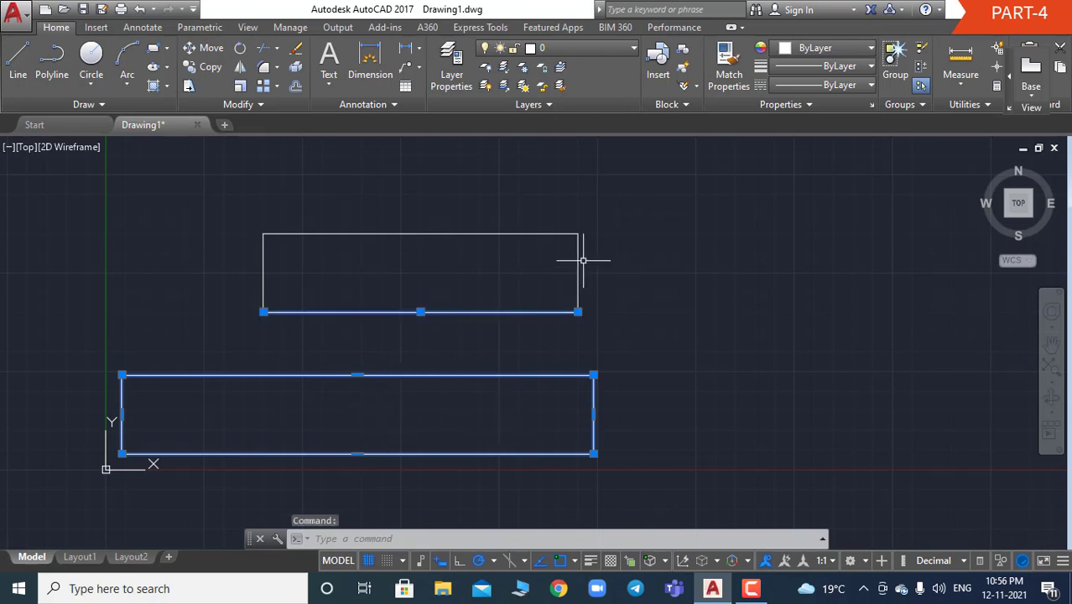
{"action": "left_click", "coordinate": [580, 259]}
{"action": "left_click", "coordinate": [513, 233]}
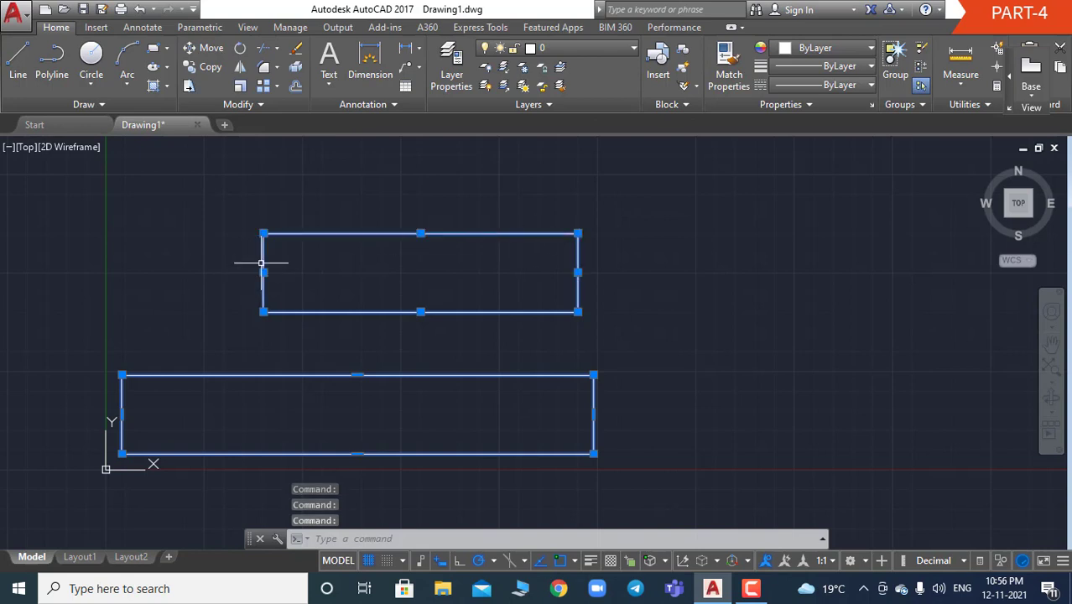
{"action": "key", "text": "Escape"}
{"action": "key", "text": "Escape"}
{"action": "key", "text": "Escape"}
{"action": "type", "text": "L"}
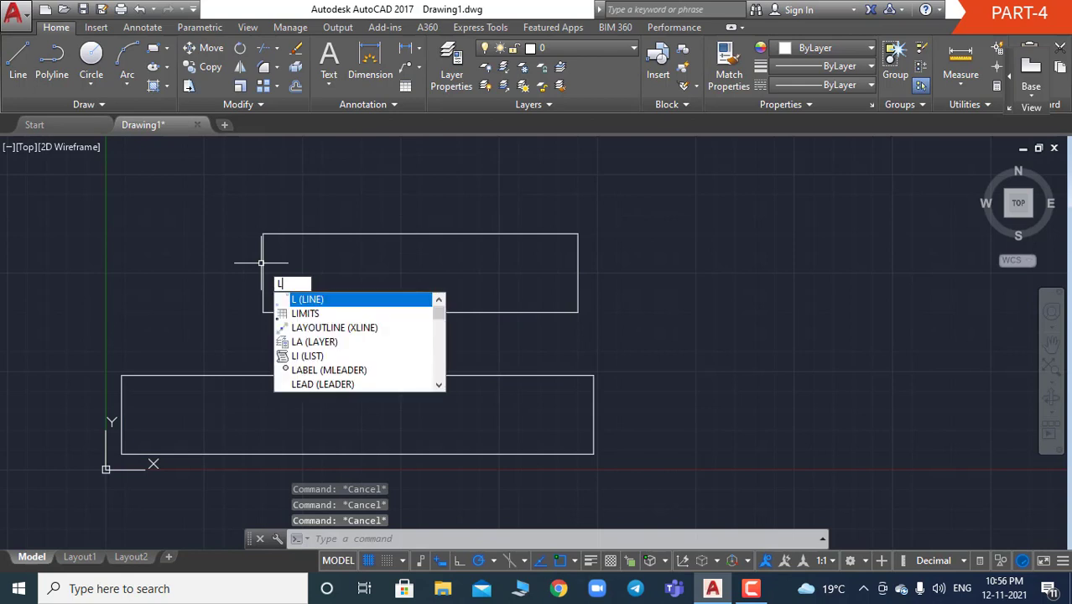
Draw a four-segment line zigzag from the upper rectangle's lower-right corner.
{"action": "key", "text": "Return"}
{"action": "left_click", "coordinate": [578, 312]}
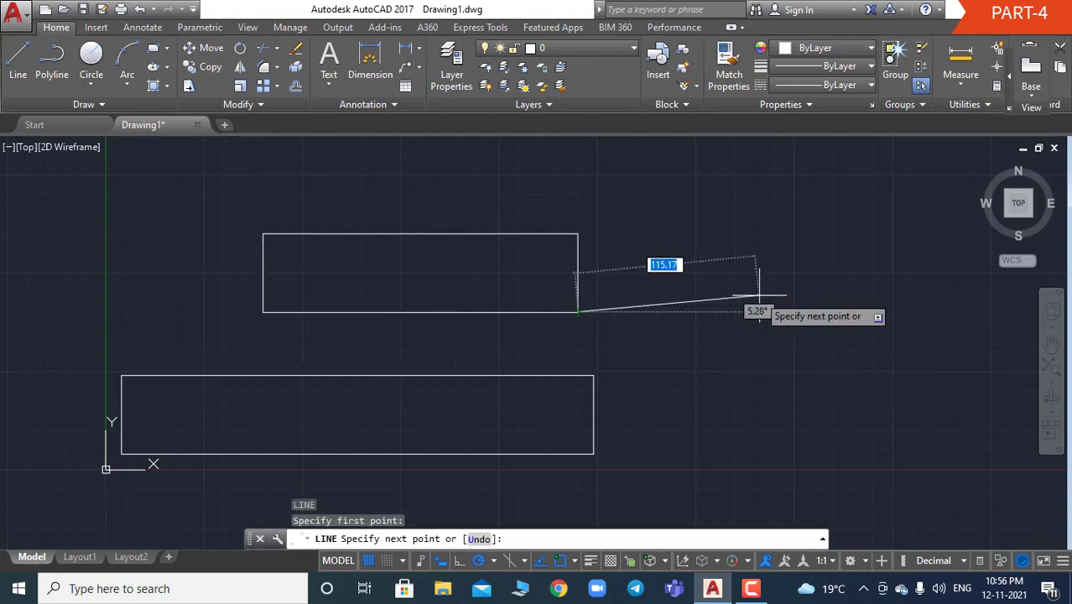
{"action": "left_click", "coordinate": [752, 267]}
{"action": "left_click", "coordinate": [860, 201]}
{"action": "left_click", "coordinate": [881, 268]}
{"action": "left_click", "coordinate": [787, 289]}
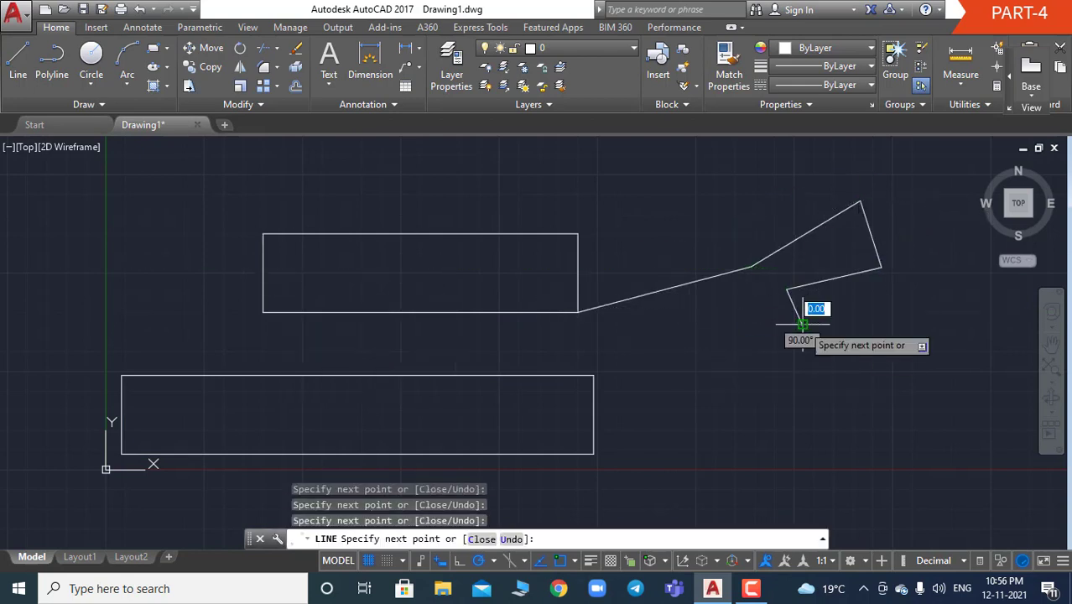
{"action": "key", "text": "Escape"}
{"action": "key", "text": "Escape"}
{"action": "key", "text": "Escape"}
{"action": "key", "text": "Escape"}
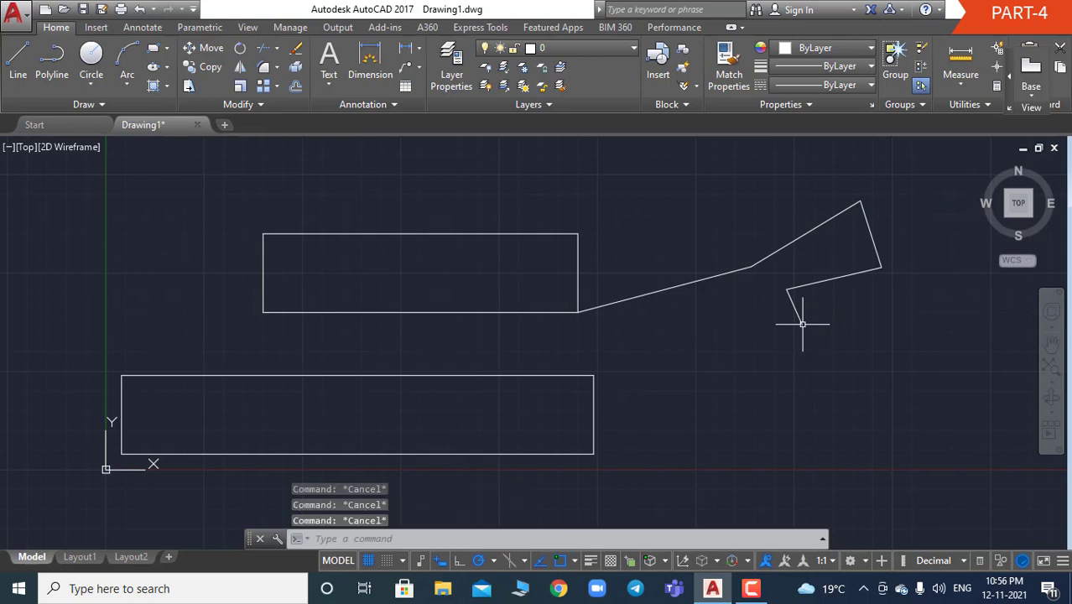
Select two zigzag segments individually to confirm they are separate lines.
{"action": "left_click", "coordinate": [731, 274]}
{"action": "left_click", "coordinate": [730, 263]}
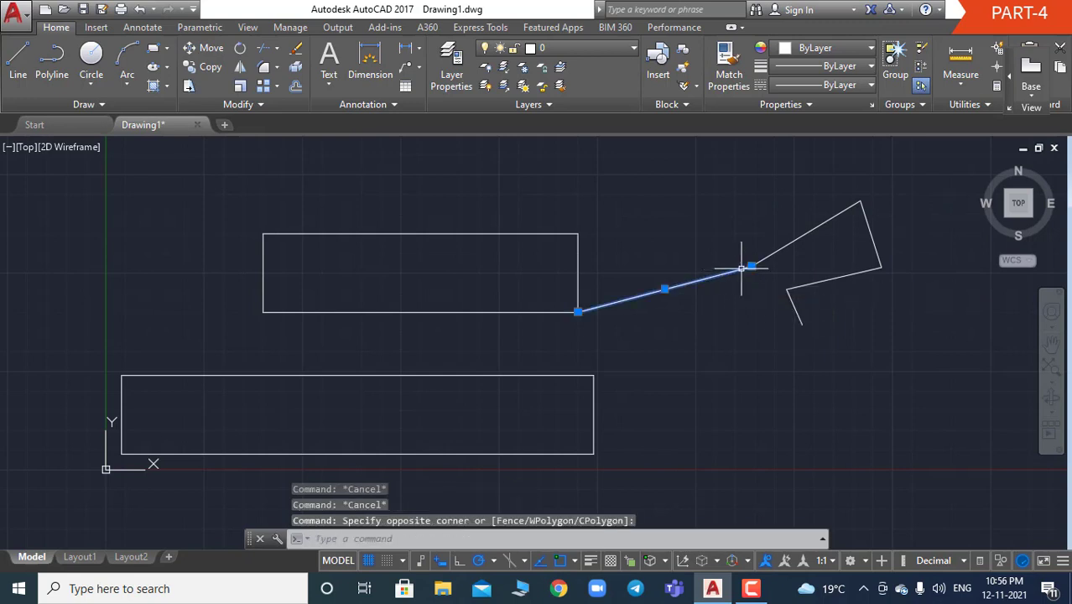
{"action": "left_click", "coordinate": [805, 228]}
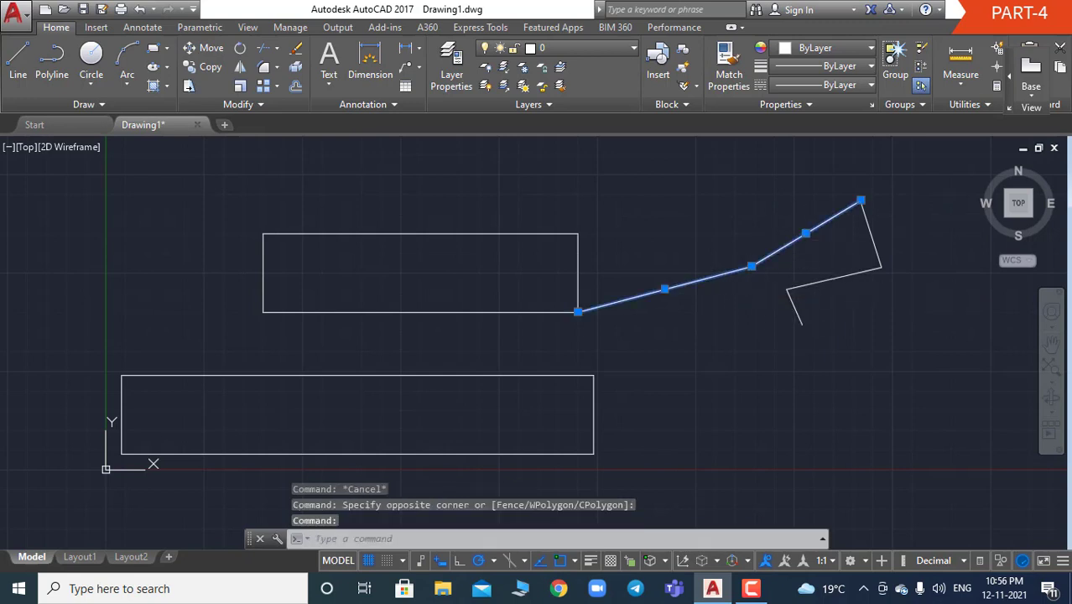
{"action": "key", "text": "Escape"}
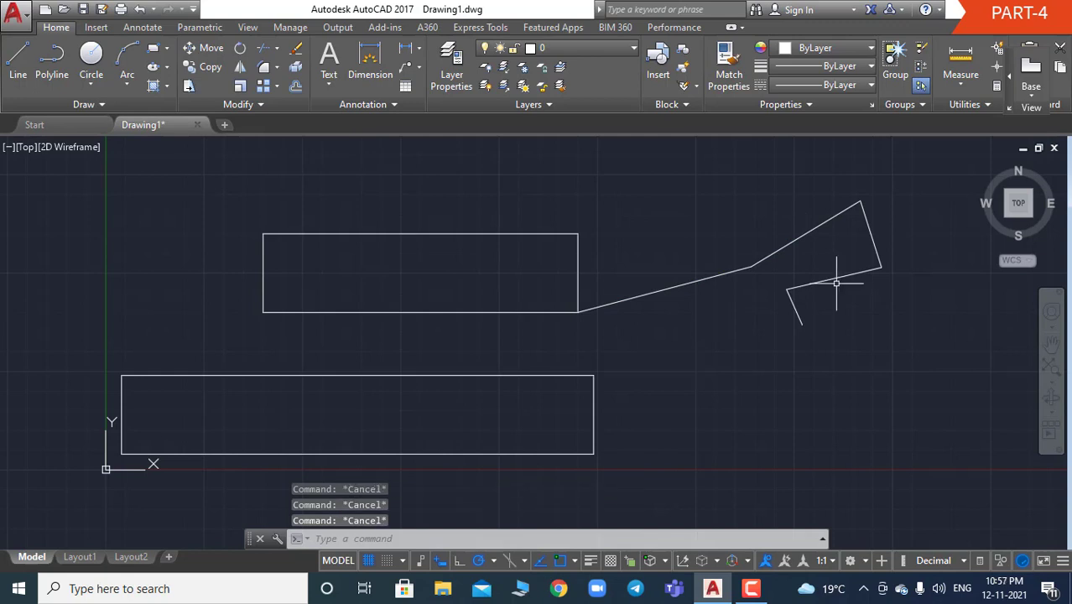
Draw a five-point zigzag polyline to the right of the lower rectangle.
{"action": "type", "text": "PLINE"}
{"action": "key", "text": "Return"}
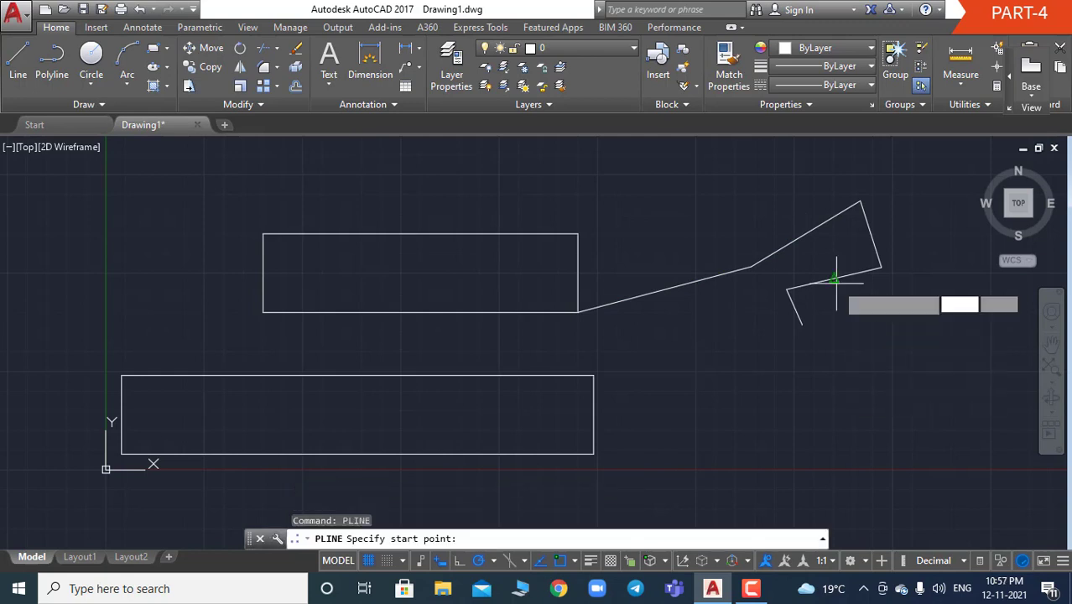
{"action": "left_click", "coordinate": [661, 438]}
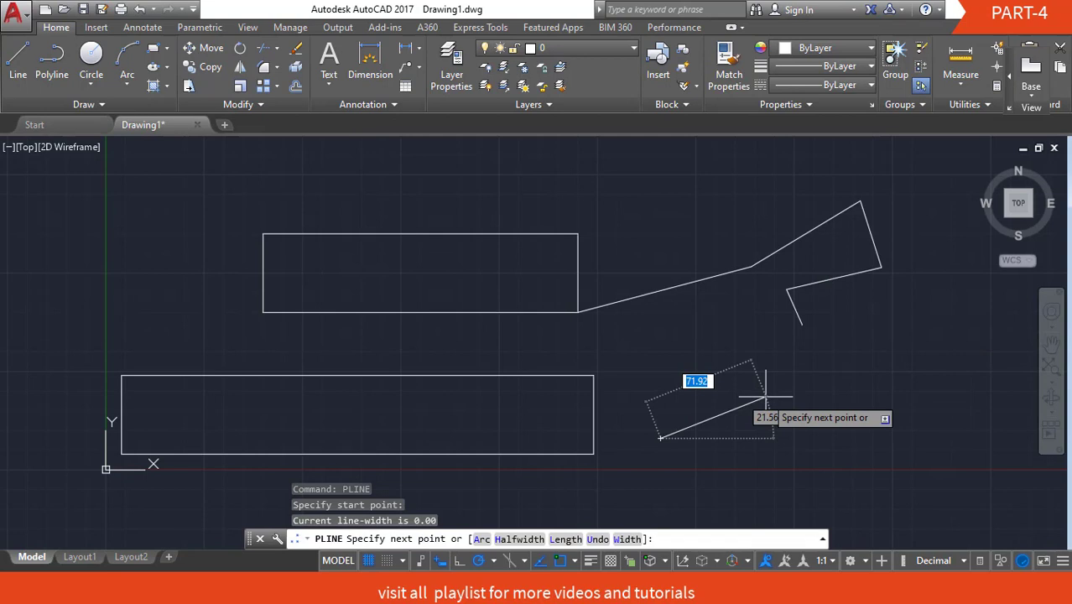
{"action": "left_click", "coordinate": [847, 365]}
{"action": "left_click", "coordinate": [925, 399]}
{"action": "left_click", "coordinate": [970, 344]}
{"action": "left_click", "coordinate": [893, 298]}
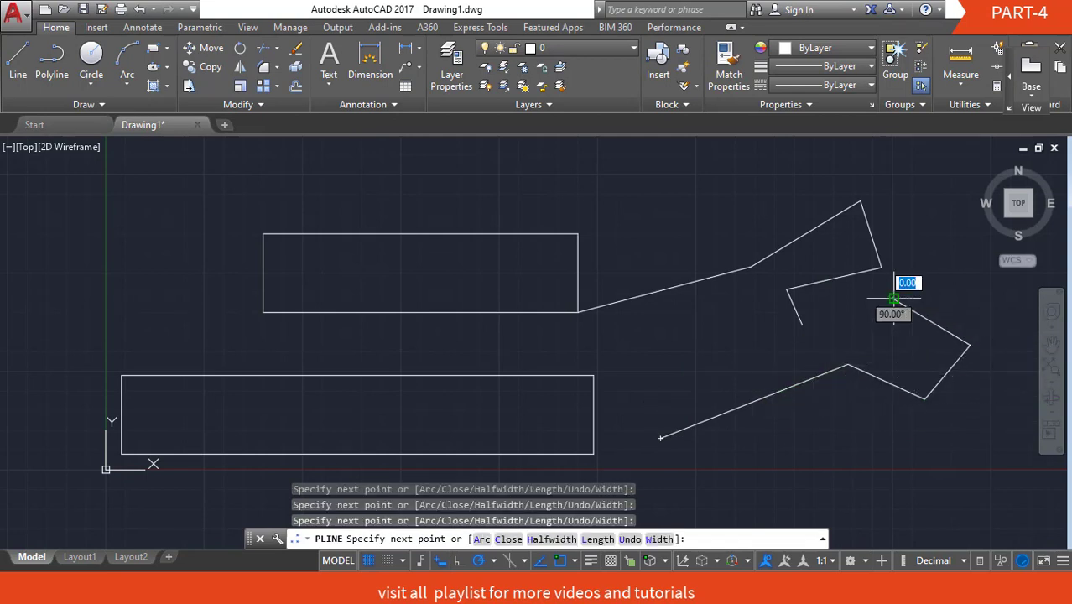
{"action": "key", "text": "Escape"}
{"action": "key", "text": "Escape"}
{"action": "key", "text": "Escape"}
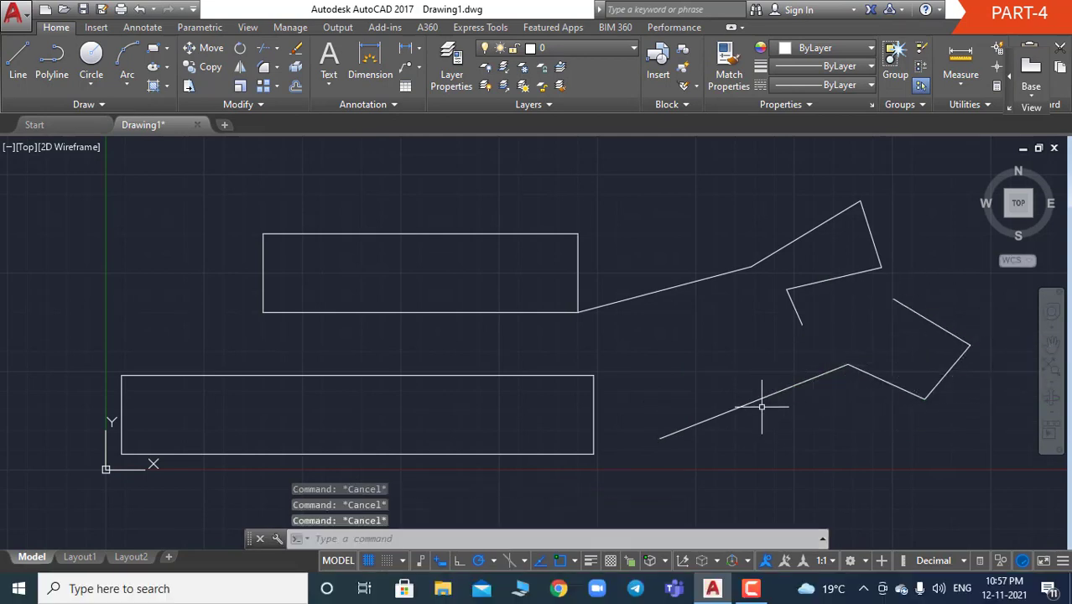
Delete the zigzag polyline, then undo the deletion to restore it.
{"action": "left_click", "coordinate": [754, 403]}
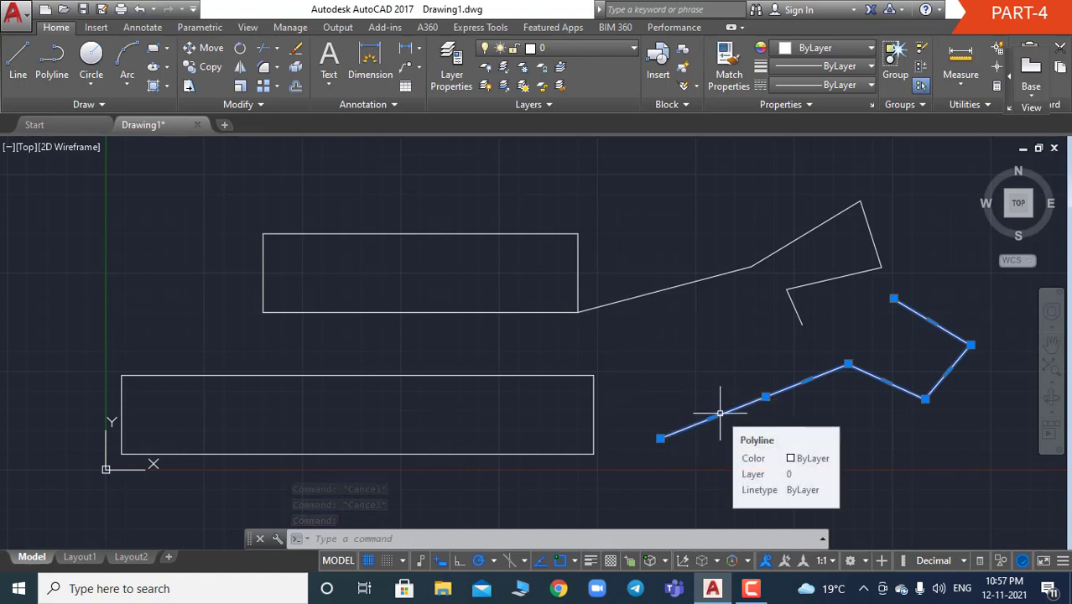
{"action": "key", "text": "Delete"}
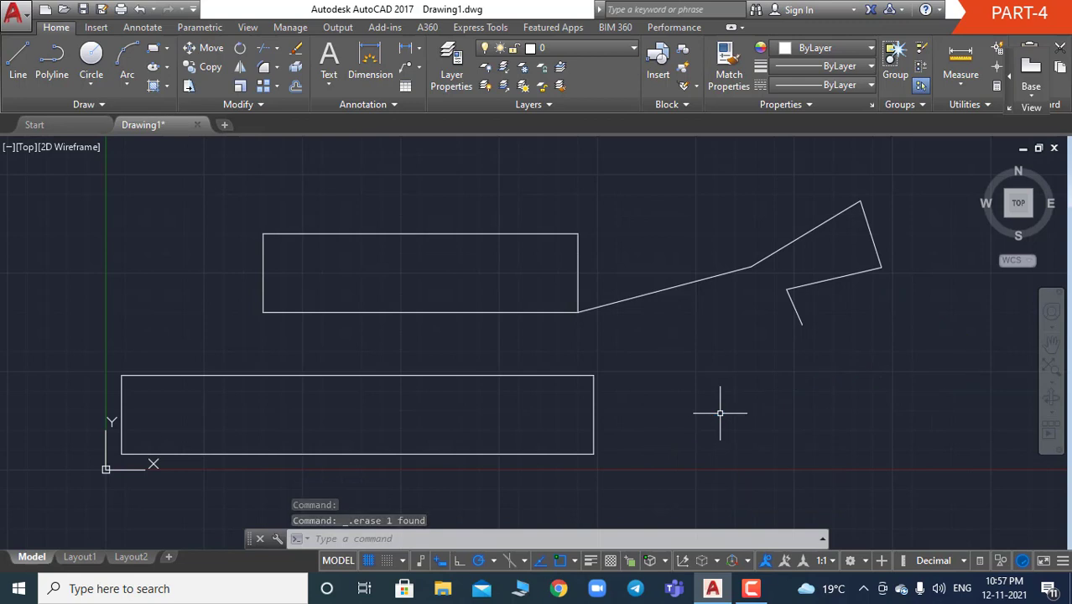
{"action": "key", "text": "ctrl+z"}
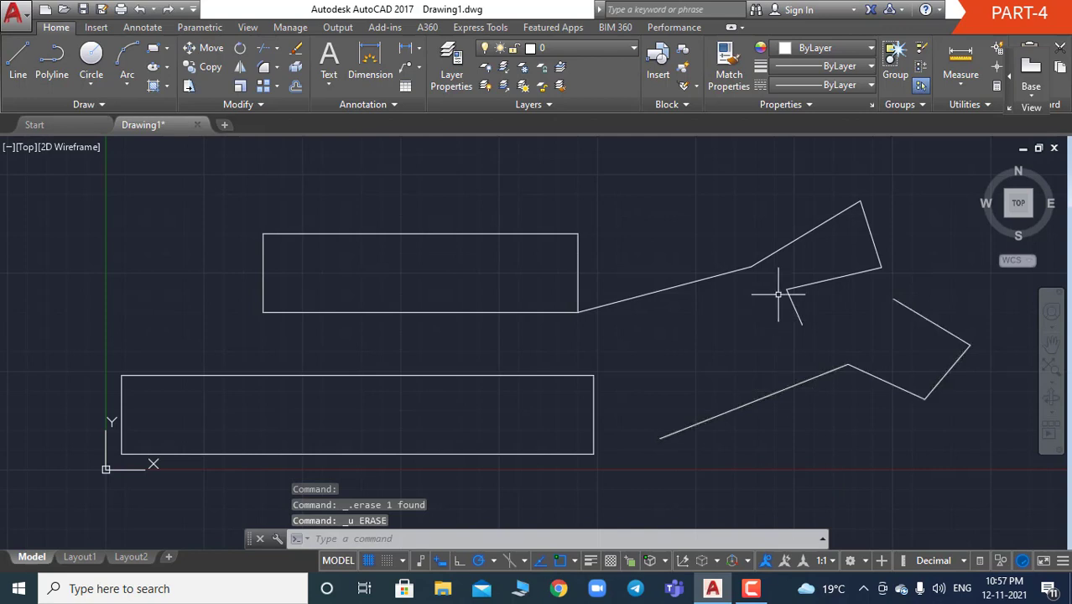
Erase the short stray segments at the tip of the upper line zigzag.
{"action": "left_click", "coordinate": [794, 307]}
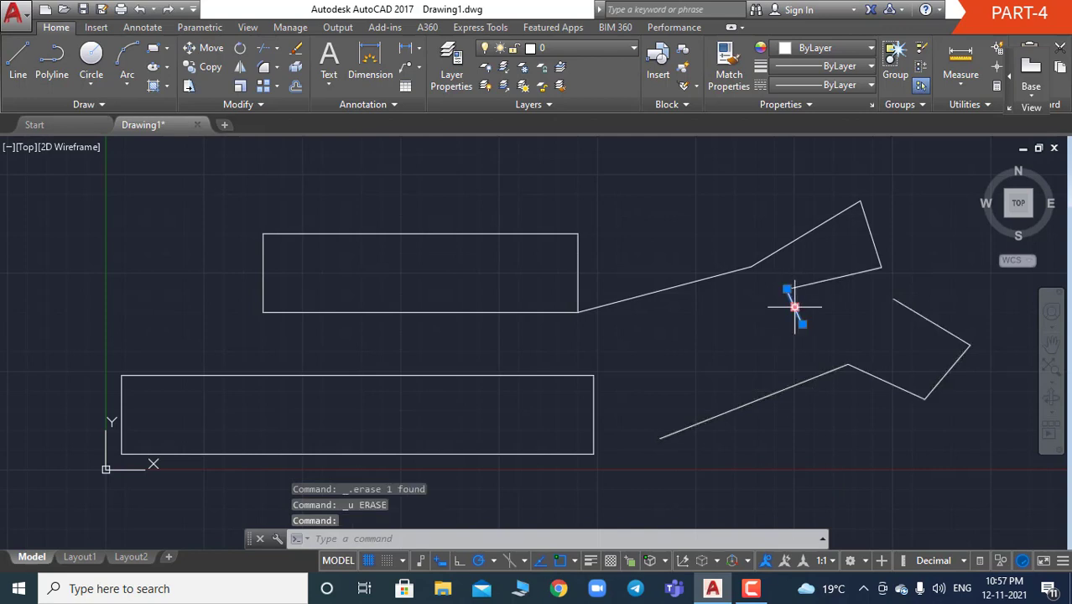
{"action": "key", "text": "Delete"}
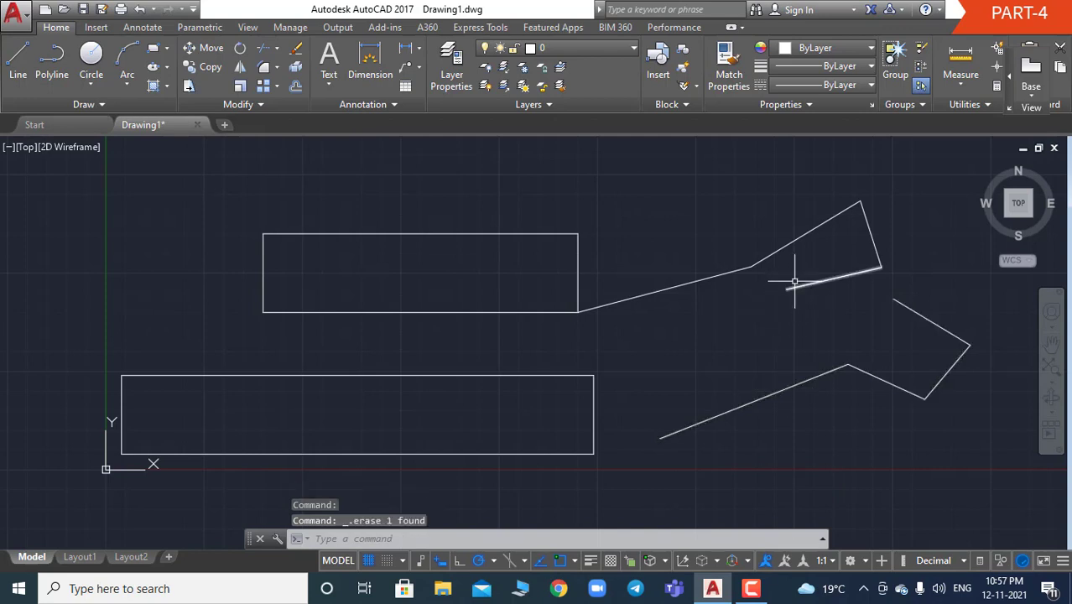
{"action": "left_click", "coordinate": [789, 286]}
{"action": "key", "text": "Delete"}
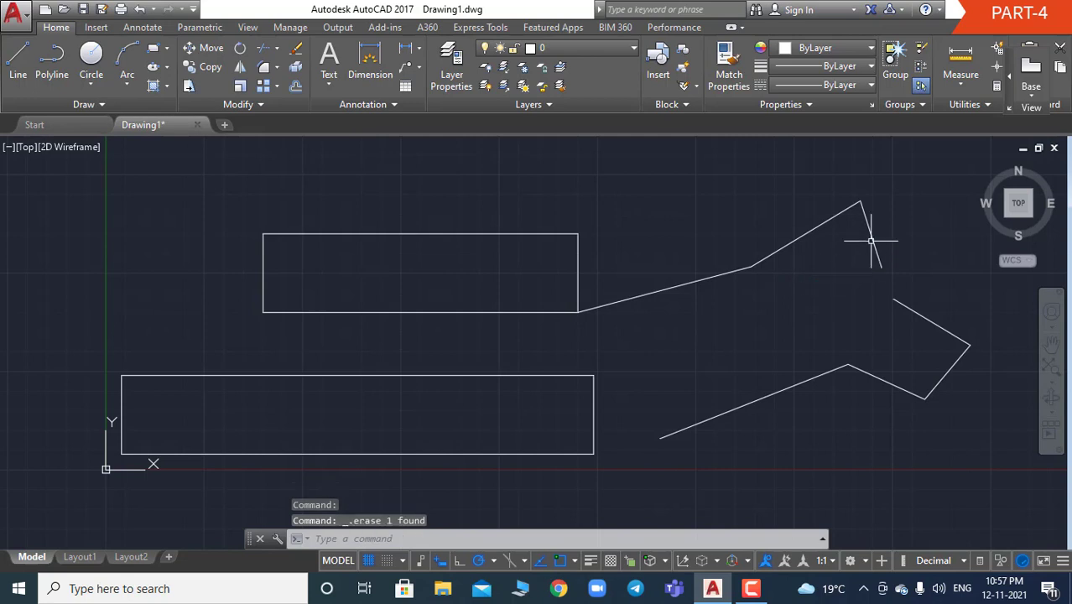
{"action": "left_click", "coordinate": [879, 232]}
{"action": "left_click", "coordinate": [871, 242]}
{"action": "key", "text": "Delete"}
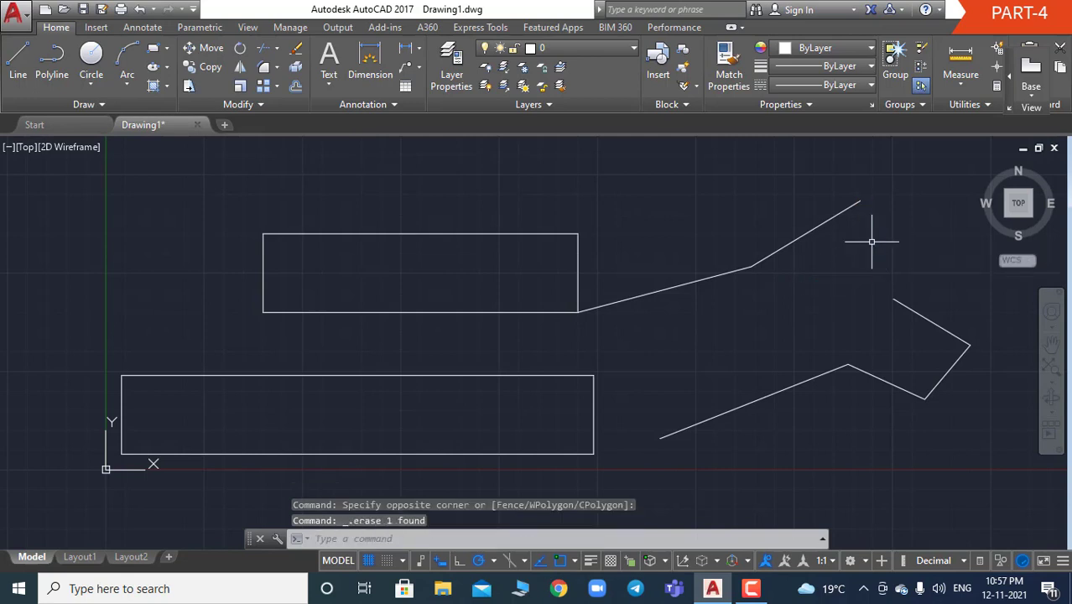
Select the lower rectangle and the zigzag polyline to inspect them, then clear the selection.
{"action": "left_click", "coordinate": [529, 375]}
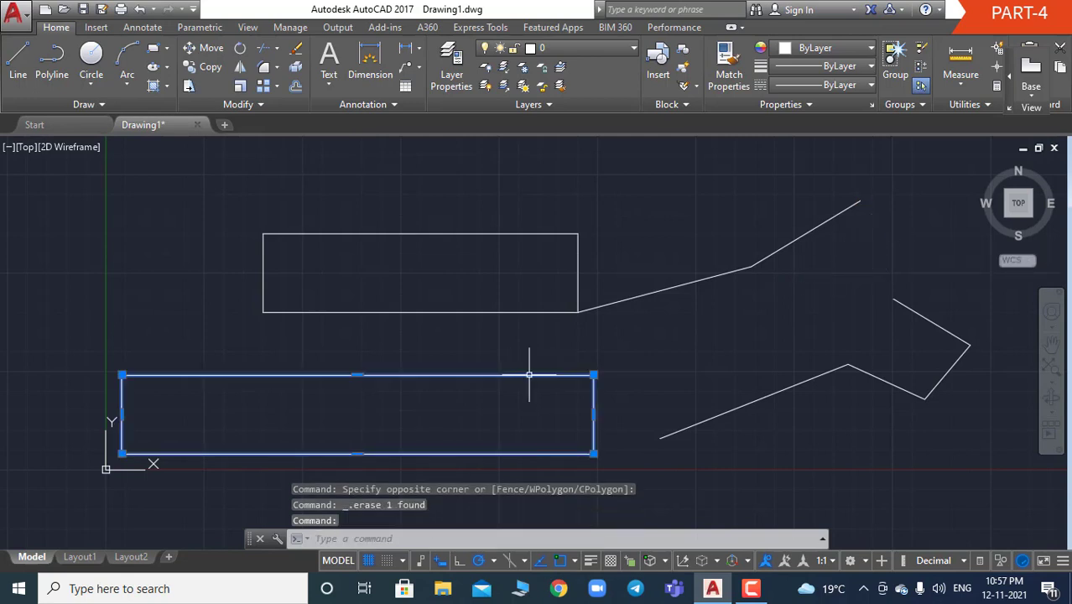
{"action": "key", "text": "Escape"}
{"action": "key", "text": "Escape"}
{"action": "key", "text": "Escape"}
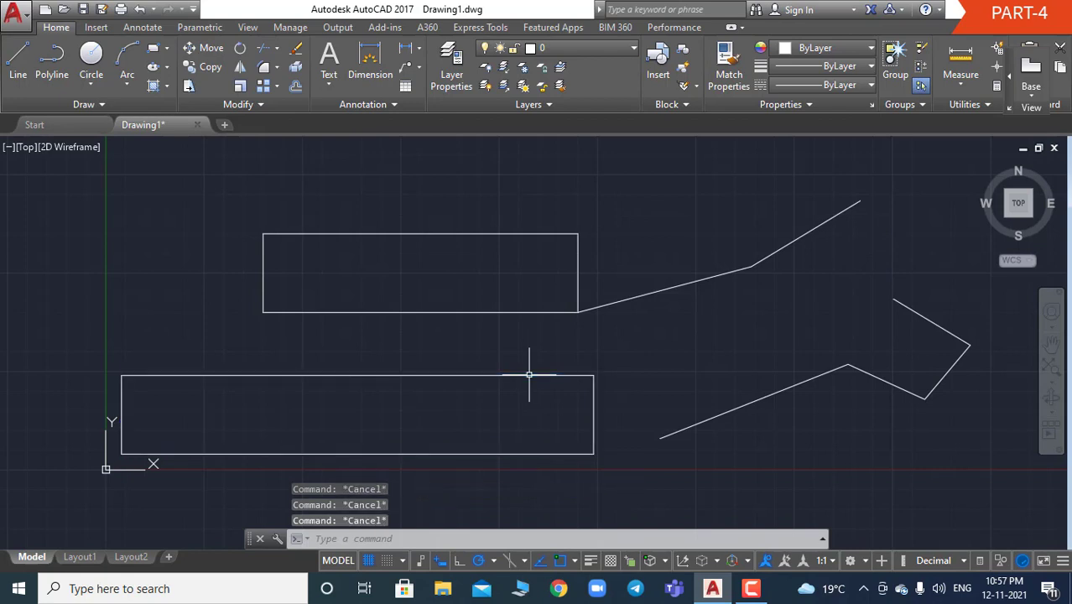
{"action": "left_click", "coordinate": [530, 375]}
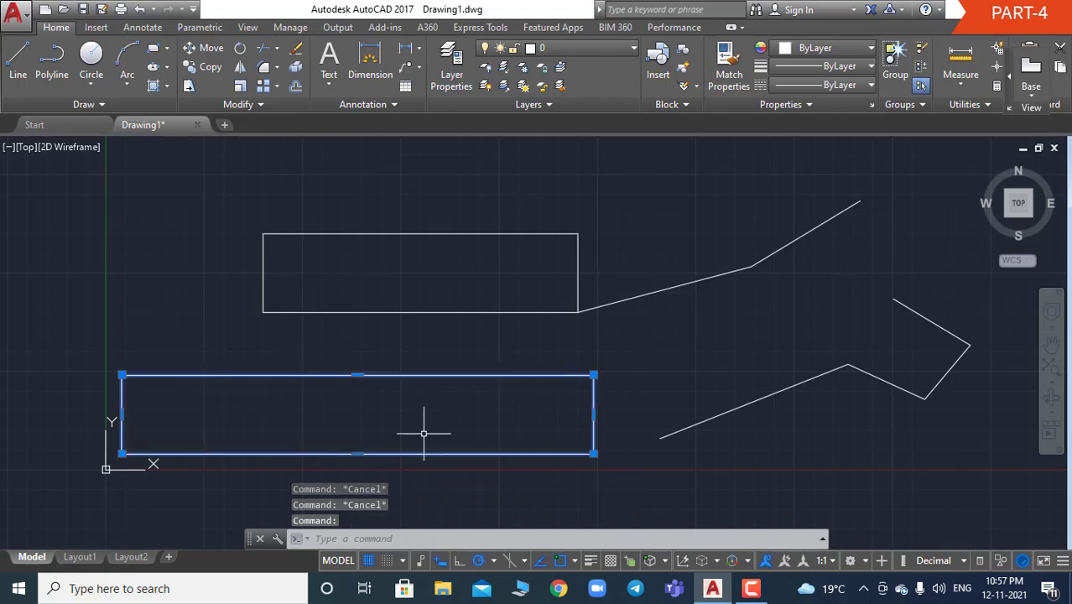
{"action": "left_click", "coordinate": [728, 411]}
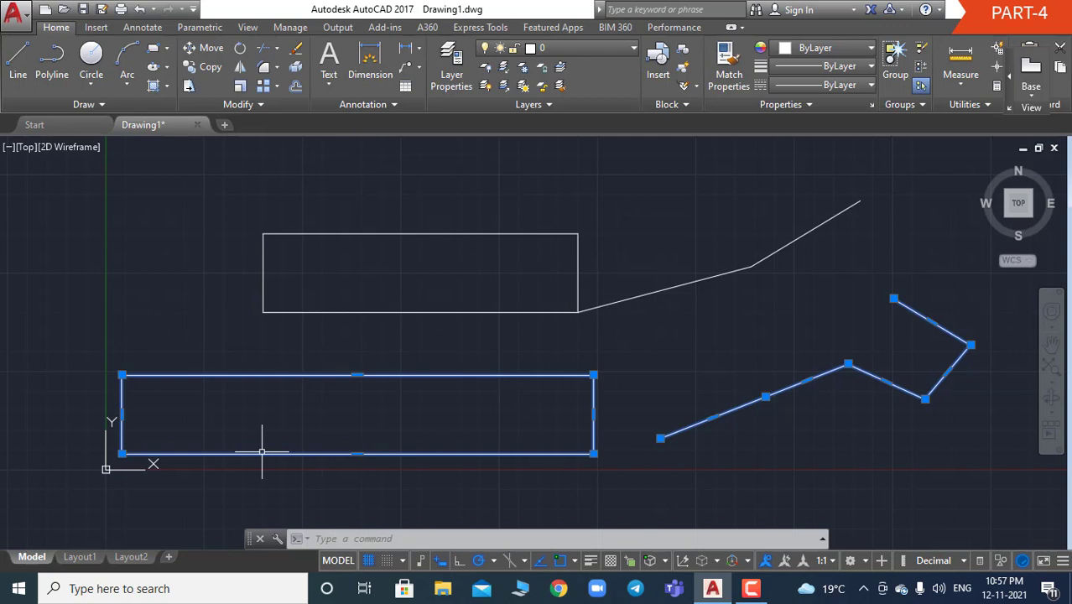
{"action": "key", "text": "Escape"}
{"action": "key", "text": "Escape"}
{"action": "key", "text": "Escape"}
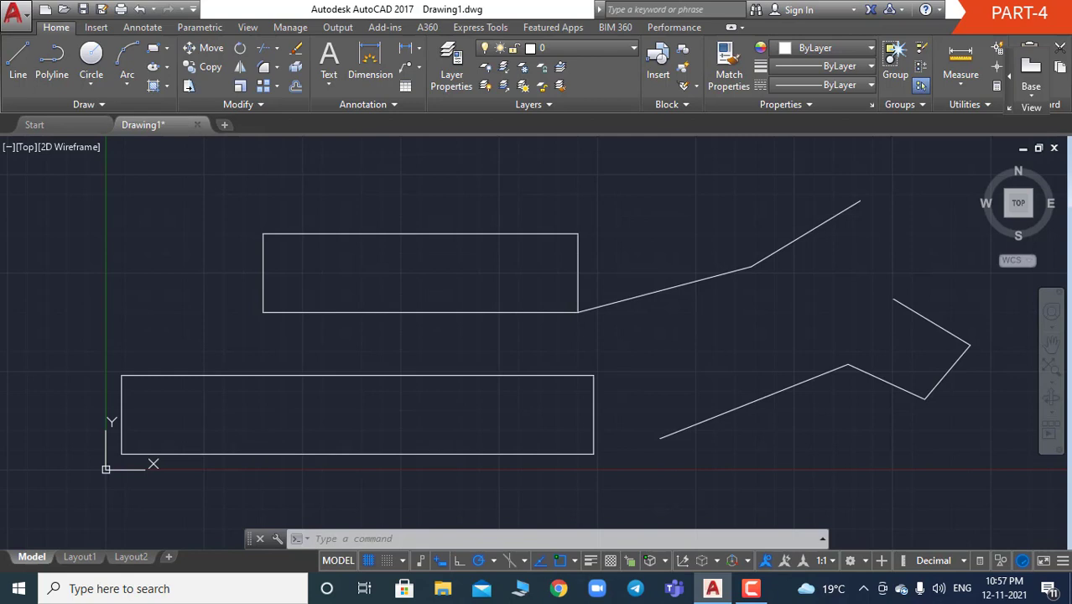
{"action": "key", "text": "Escape"}
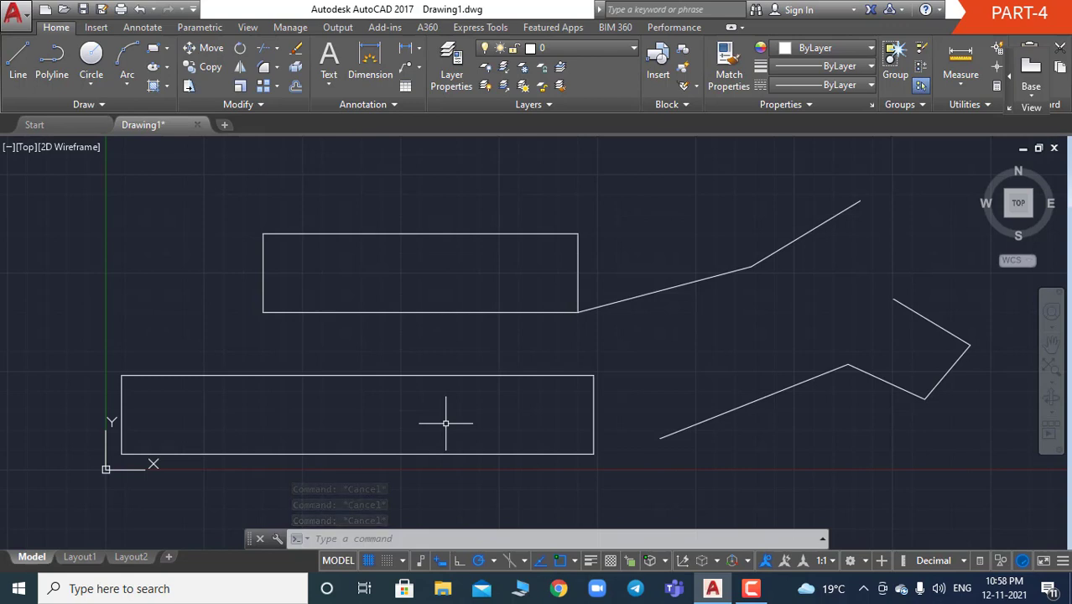
Explode the lower-right zigzag polyline with X.
{"action": "type", "text": "X"}
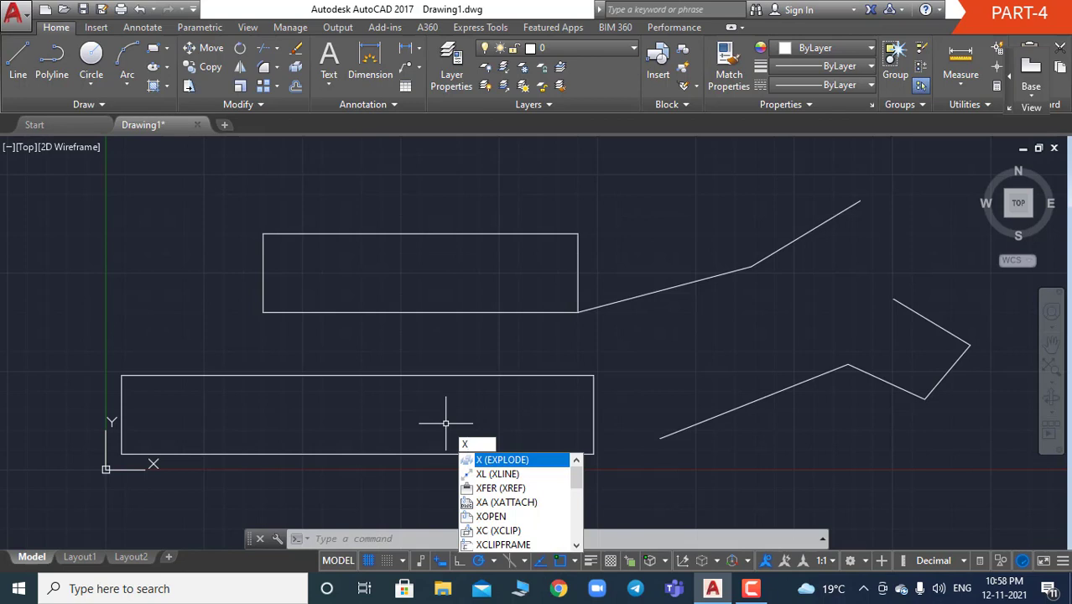
{"action": "key", "text": "Return"}
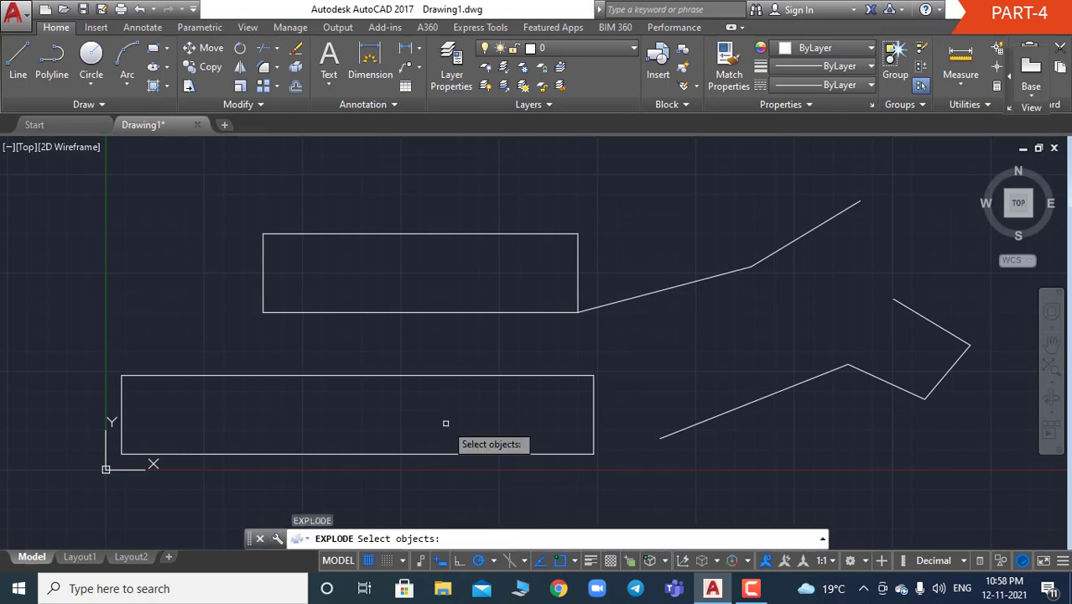
{"action": "left_click", "coordinate": [684, 430]}
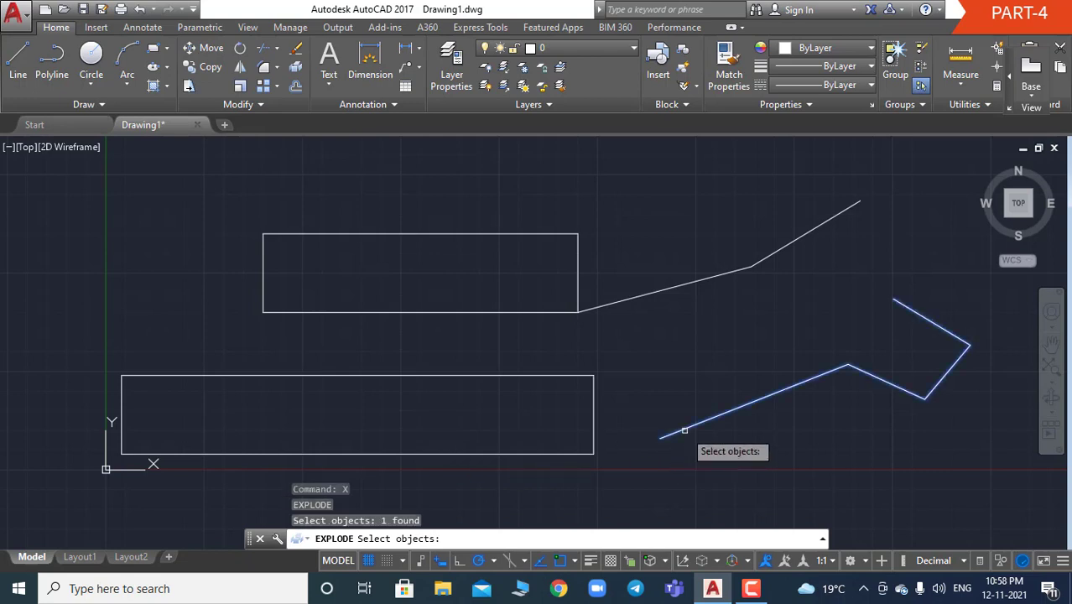
{"action": "key", "text": "Return"}
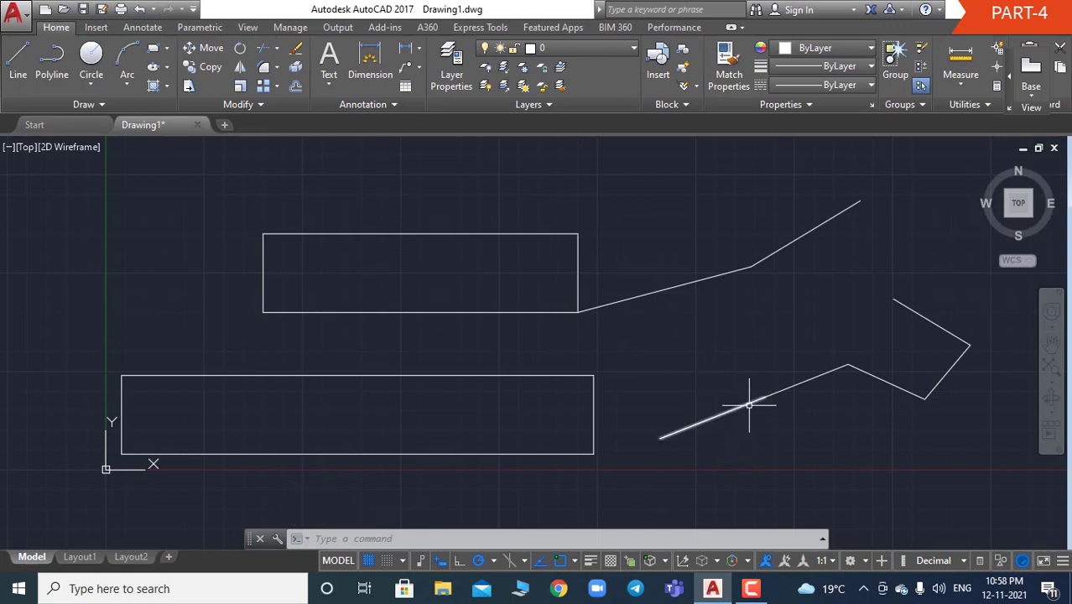
Select each exploded zigzag segment to verify they are separate lines.
{"action": "left_click", "coordinate": [749, 403]}
{"action": "left_click", "coordinate": [837, 366]}
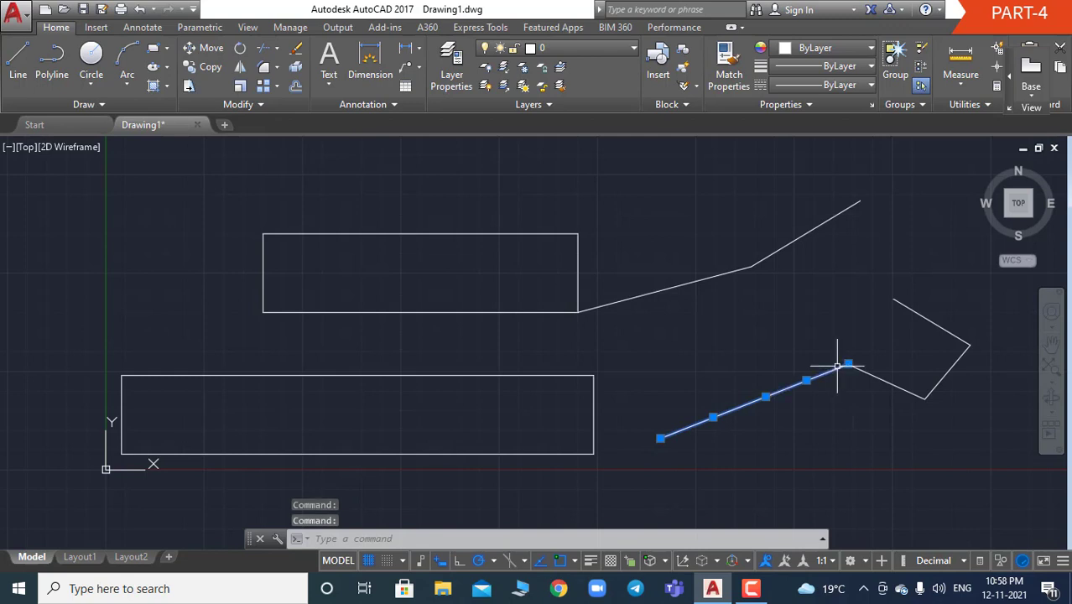
{"action": "left_click", "coordinate": [862, 369]}
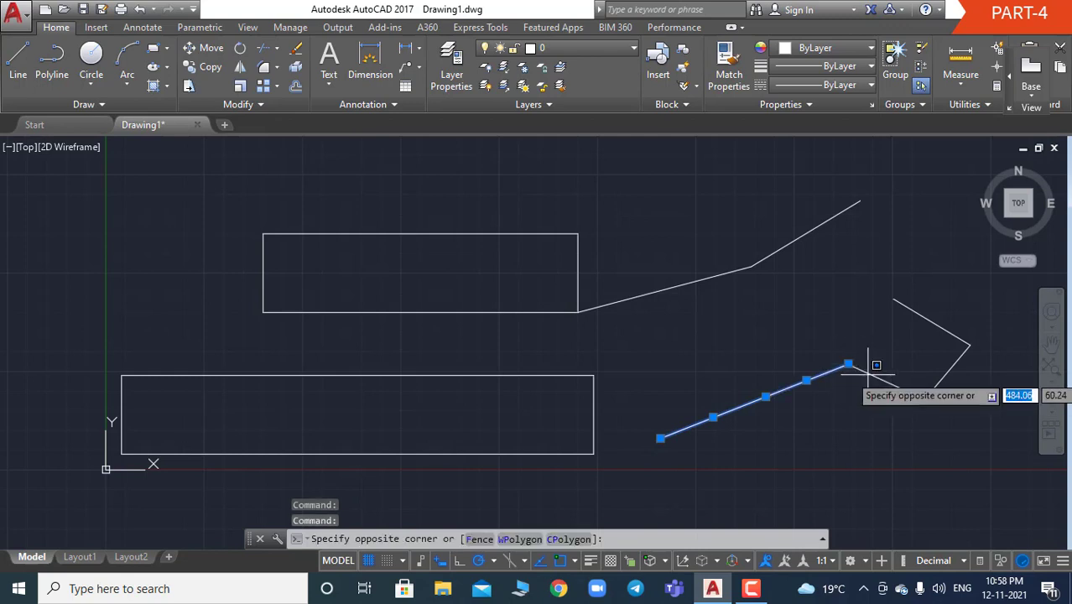
{"action": "left_click", "coordinate": [914, 384]}
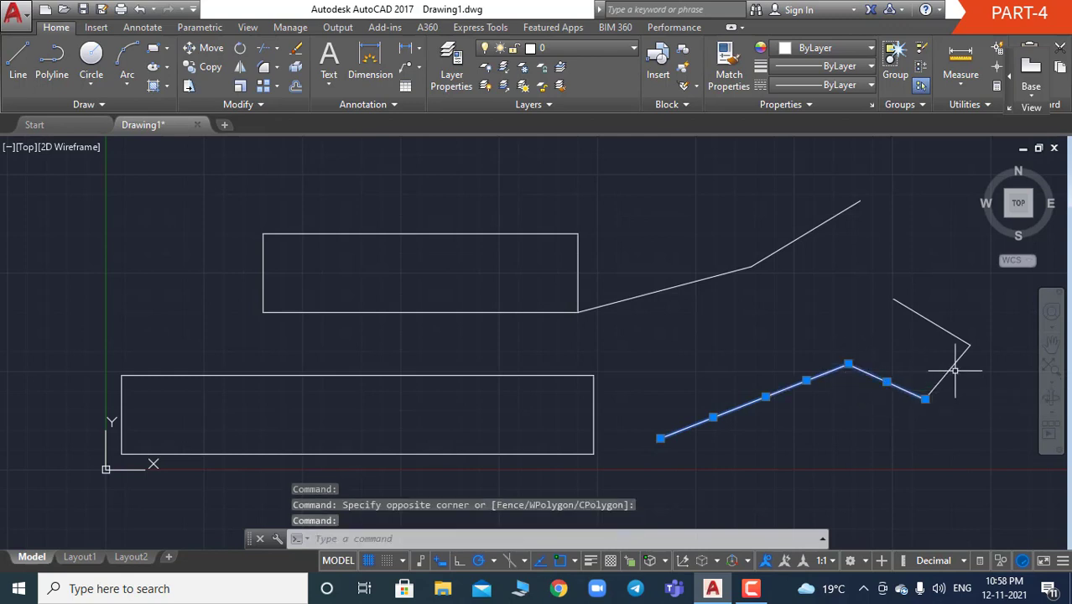
{"action": "left_click", "coordinate": [955, 366]}
{"action": "left_click", "coordinate": [937, 325]}
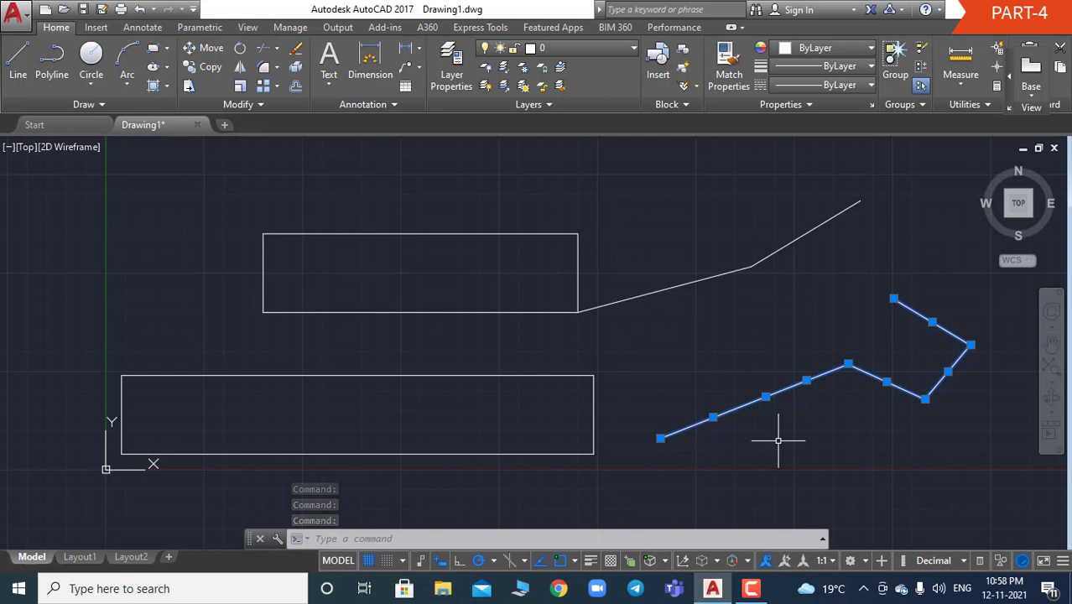
{"action": "key", "text": "Escape"}
{"action": "key", "text": "Escape"}
{"action": "key", "text": "Escape"}
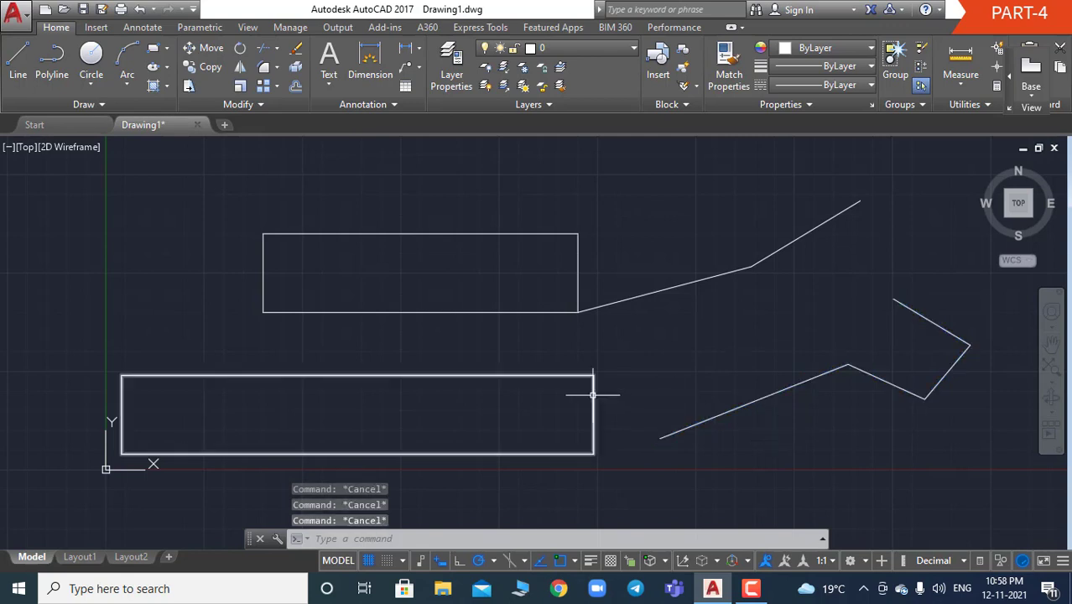
Check a zigzag segment and the lower rectangle by selecting each.
{"action": "left_click", "coordinate": [728, 411]}
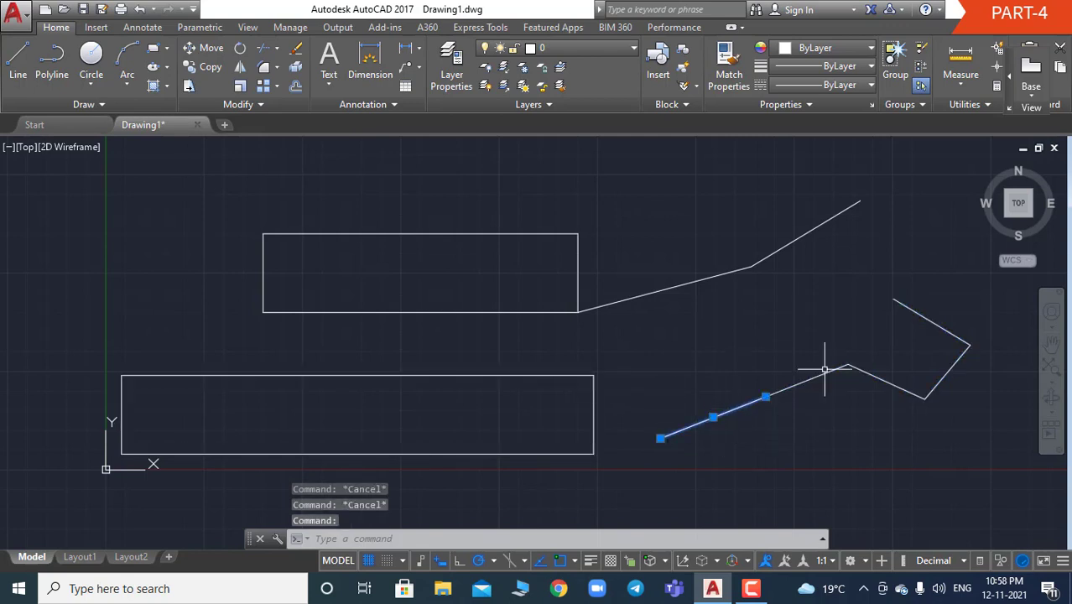
{"action": "key", "text": "Escape"}
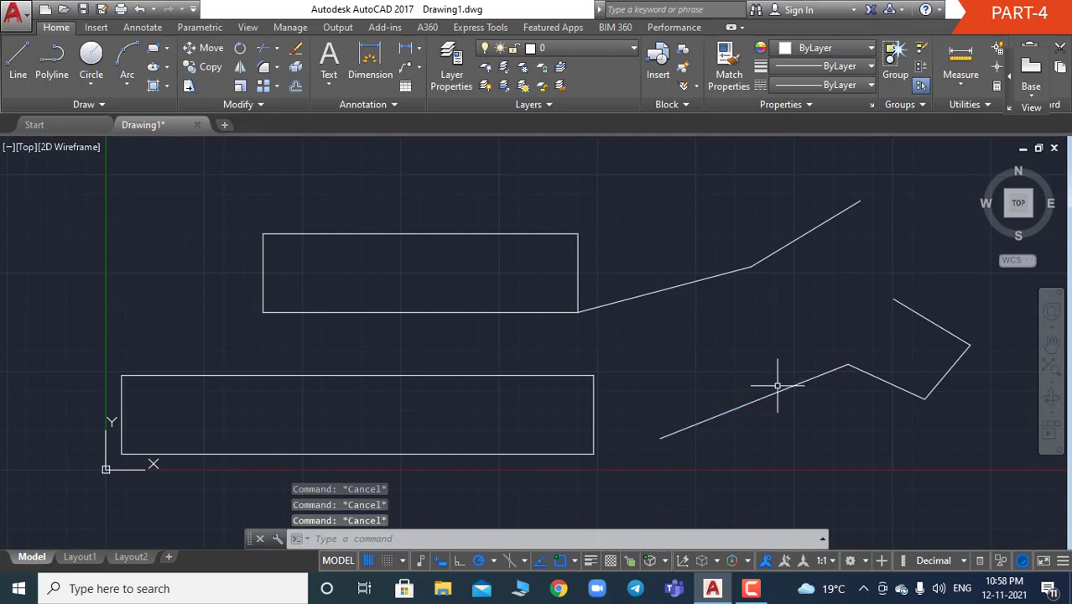
{"action": "left_click", "coordinate": [458, 375]}
{"action": "key", "text": "Escape"}
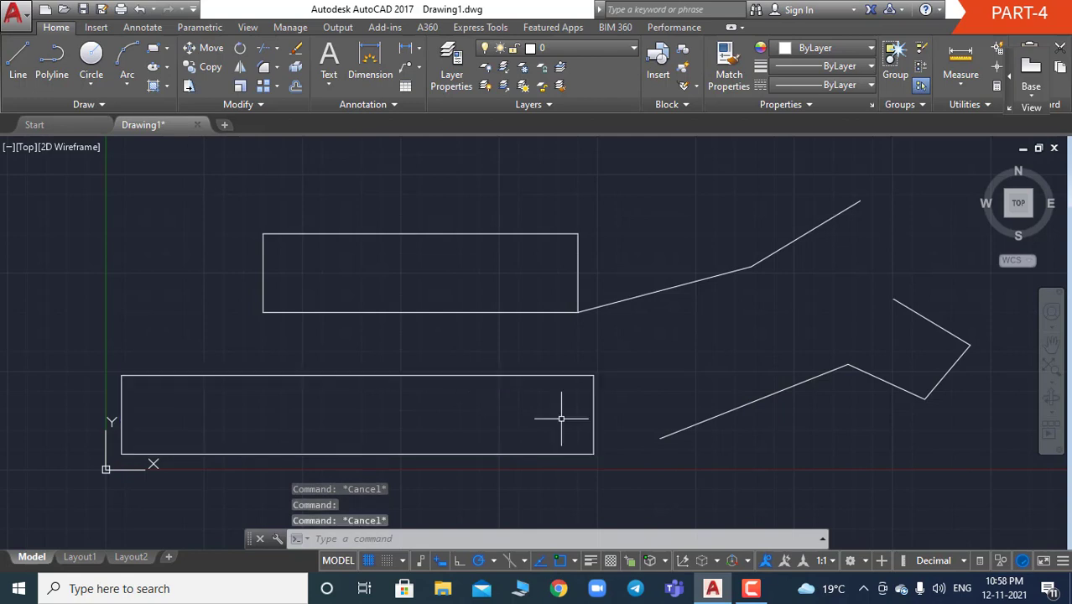
Explode the lower 300 by 50 rectangle with X.
{"action": "type", "text": "x"}
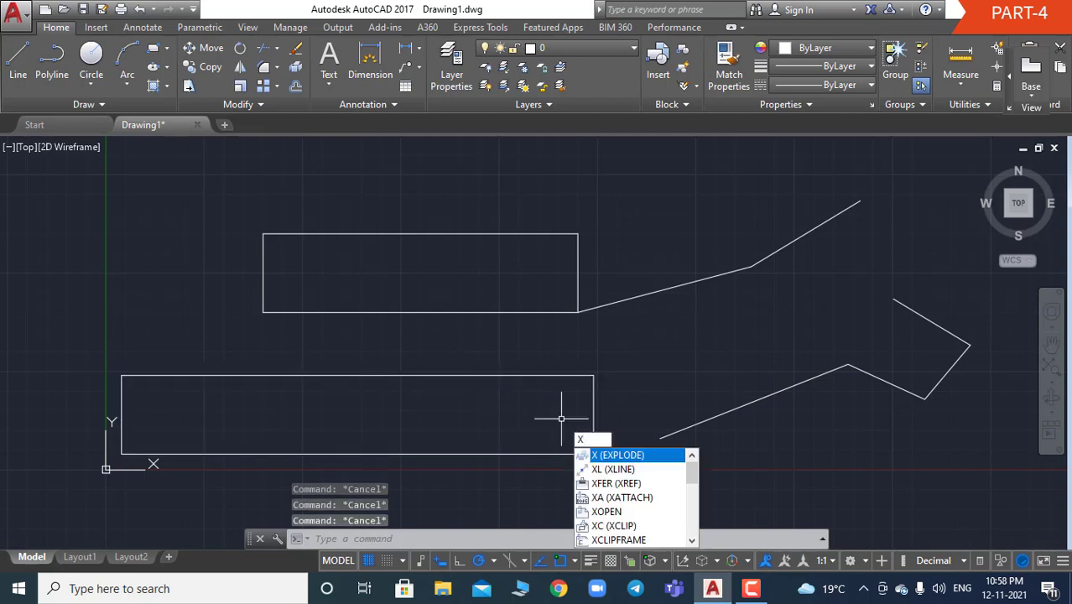
{"action": "key", "text": "Return"}
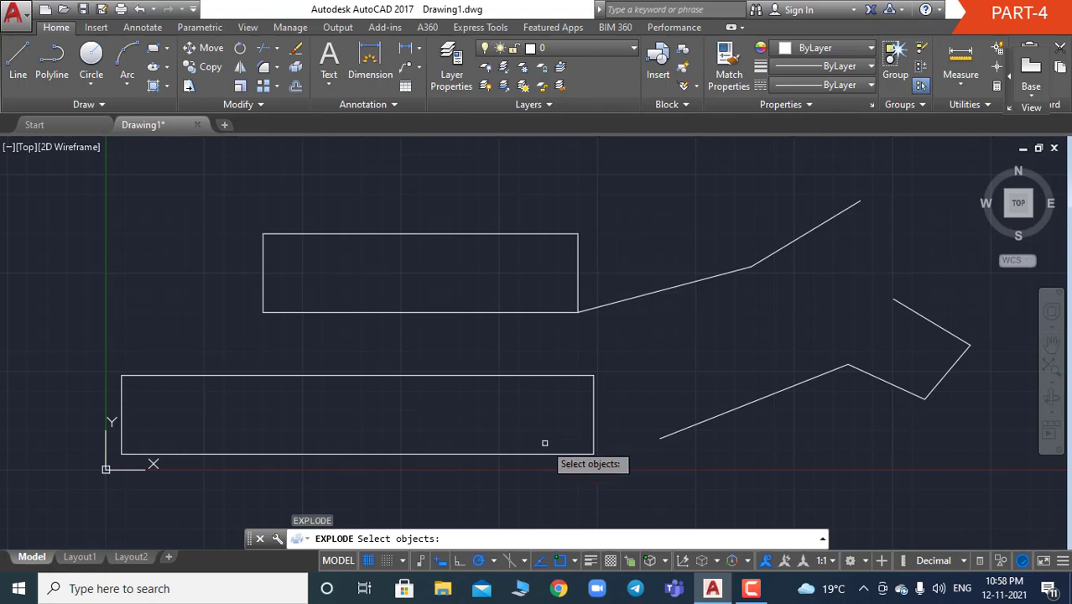
{"action": "left_click", "coordinate": [490, 454]}
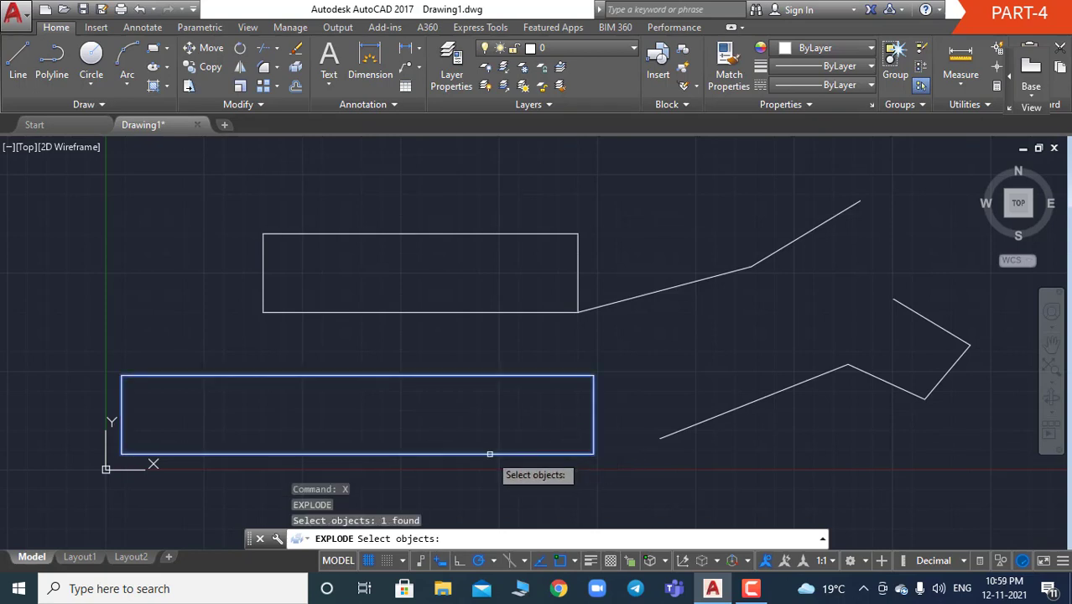
{"action": "key", "text": "Return"}
Select the top, right, bottom and left edges to verify they are separate lines.
{"action": "left_click", "coordinate": [546, 375]}
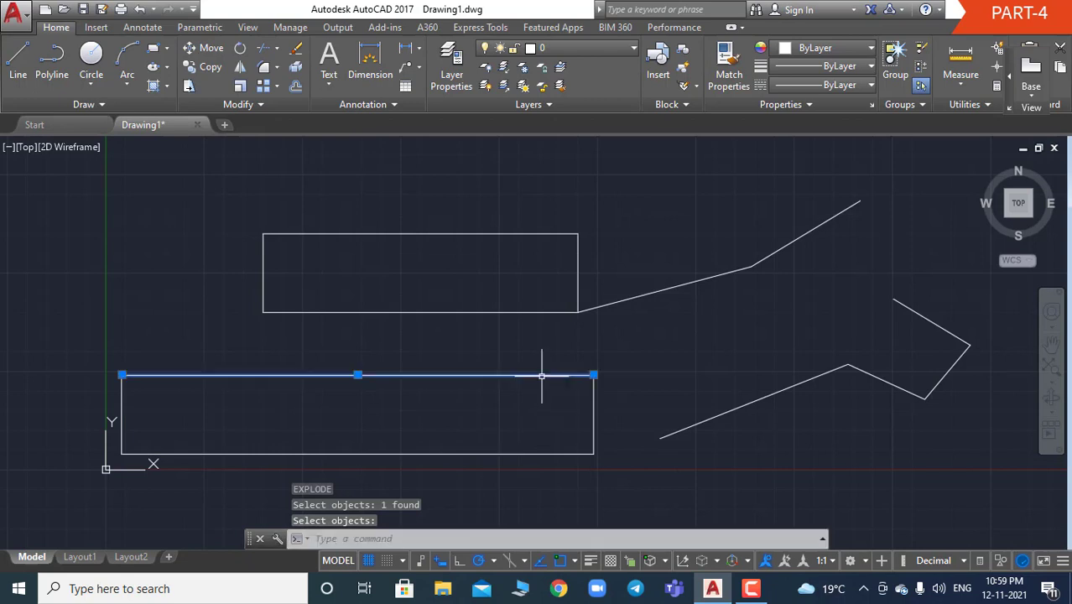
{"action": "left_click", "coordinate": [595, 396]}
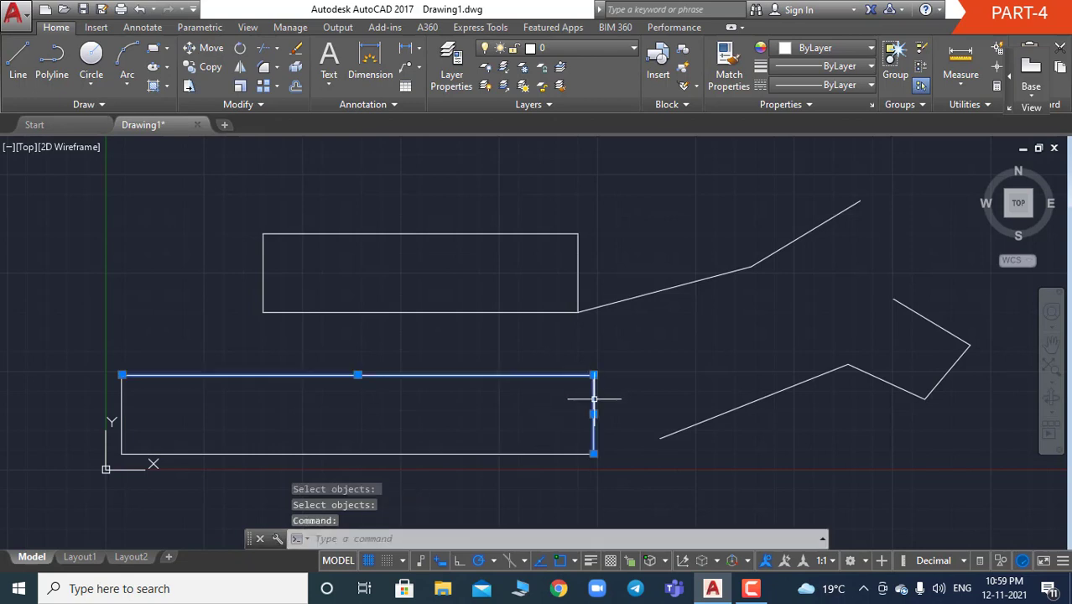
{"action": "left_click", "coordinate": [427, 453]}
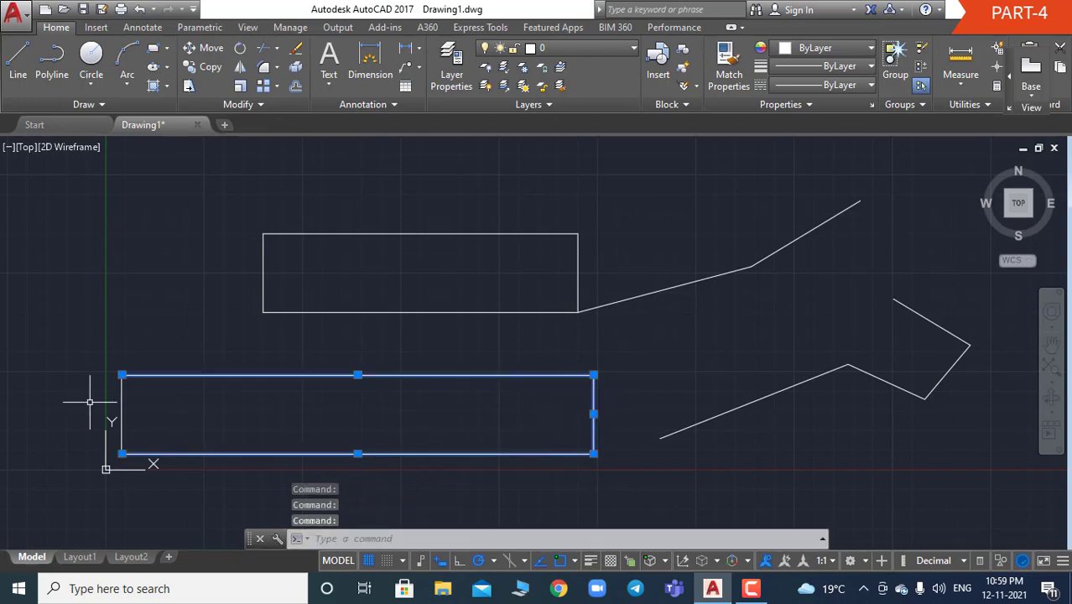
{"action": "left_click", "coordinate": [122, 402]}
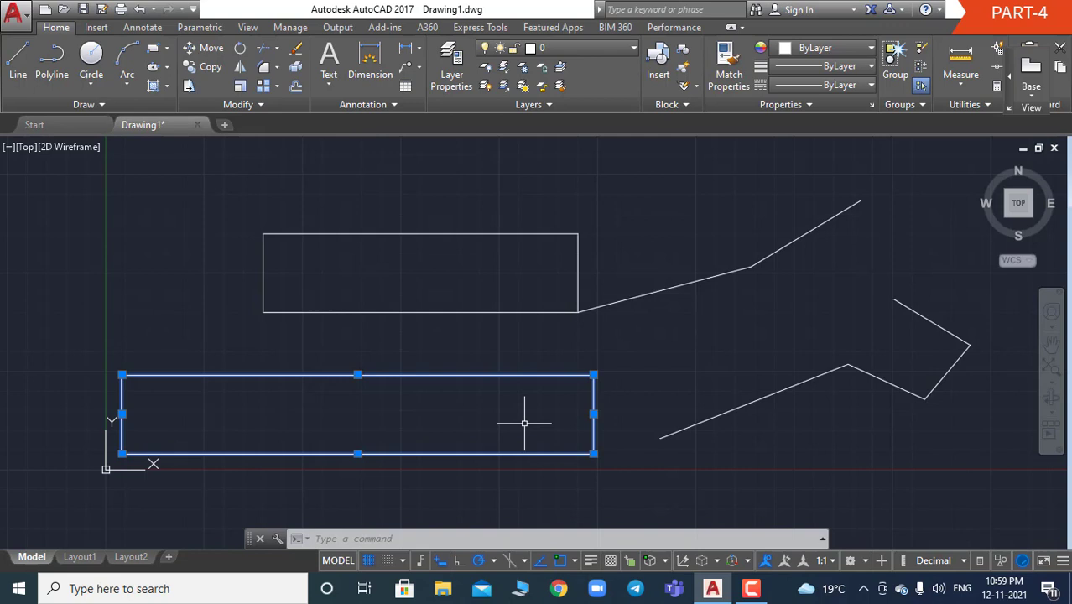
{"action": "key", "text": "Escape"}
{"action": "key", "text": "Escape"}
{"action": "key", "text": "Escape"}
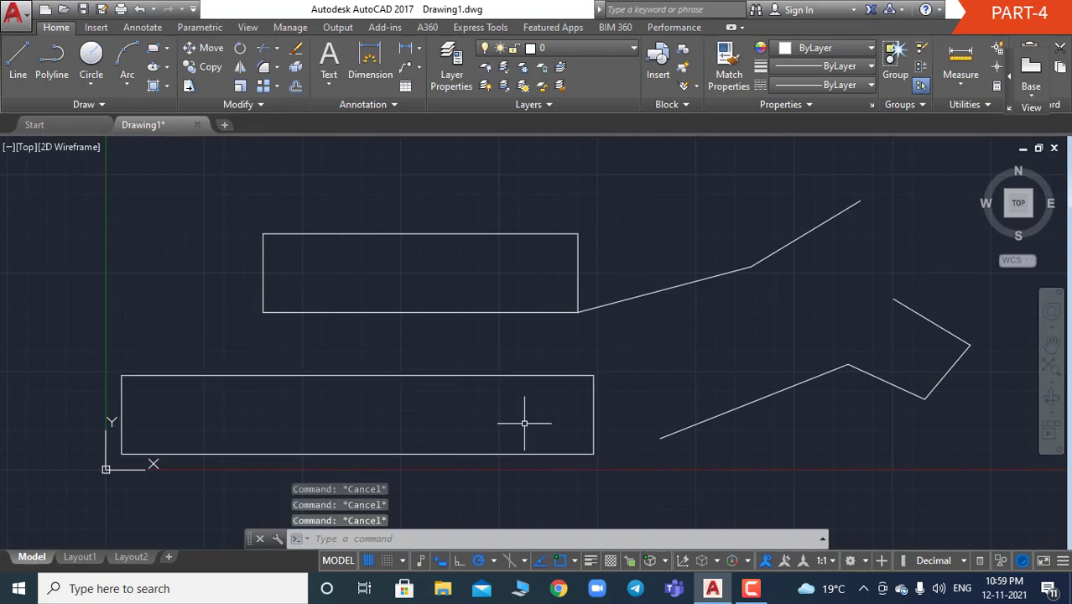